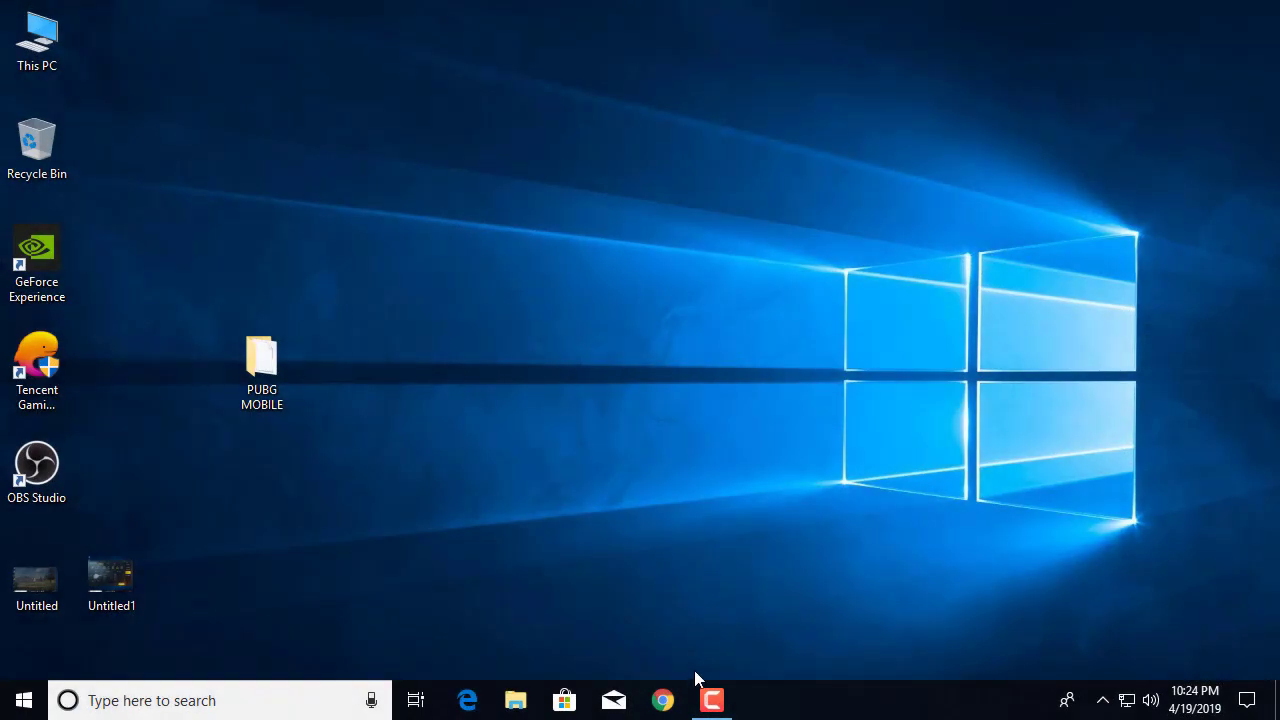
Open a new Chrome window and load the Google homepage
{"action": "left_click", "coordinate": [684, 700]}
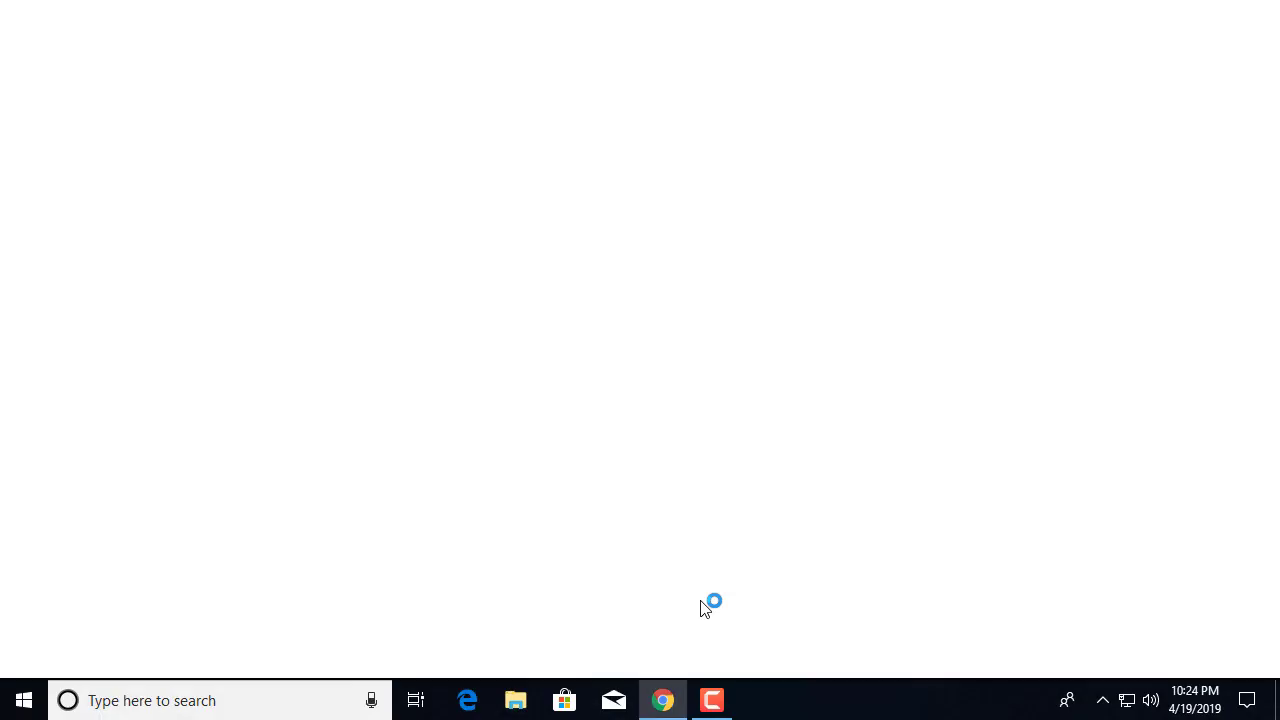
{"action": "type", "text": "g"}
{"action": "key", "text": "Return"}
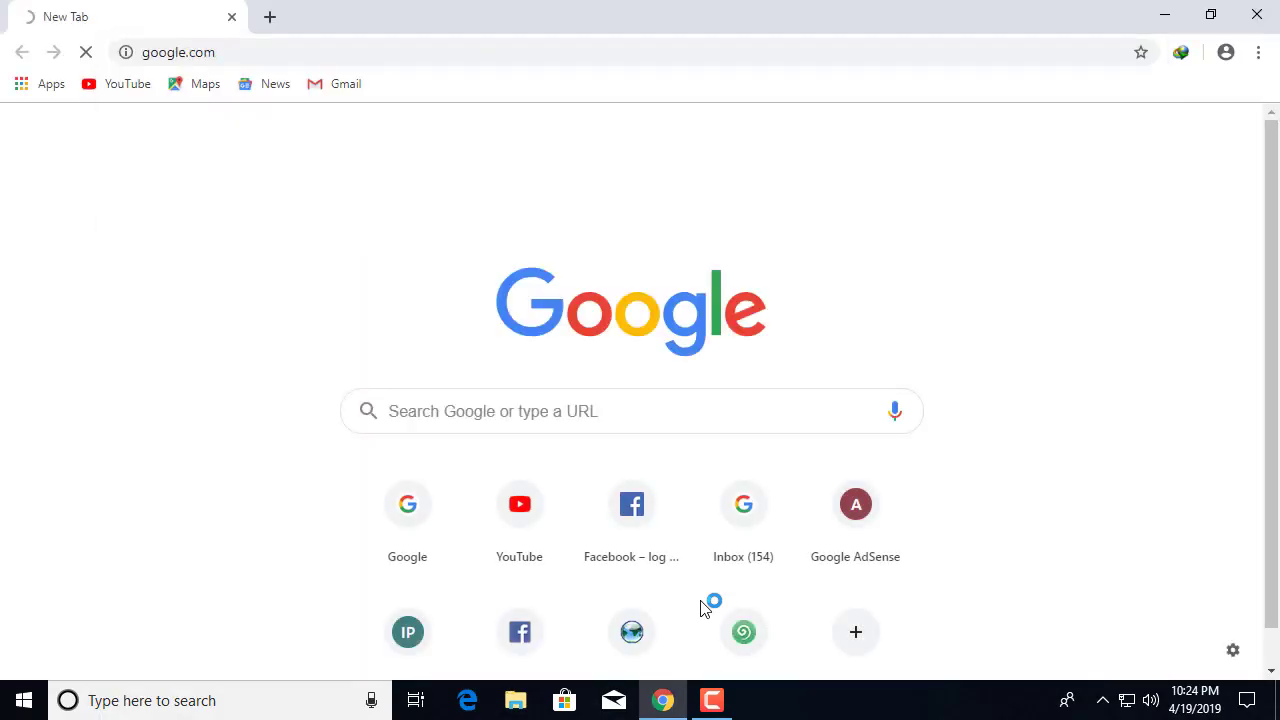
Search Google for 'pubg emulator download apk pure'
{"action": "type", "text": "pubg"}
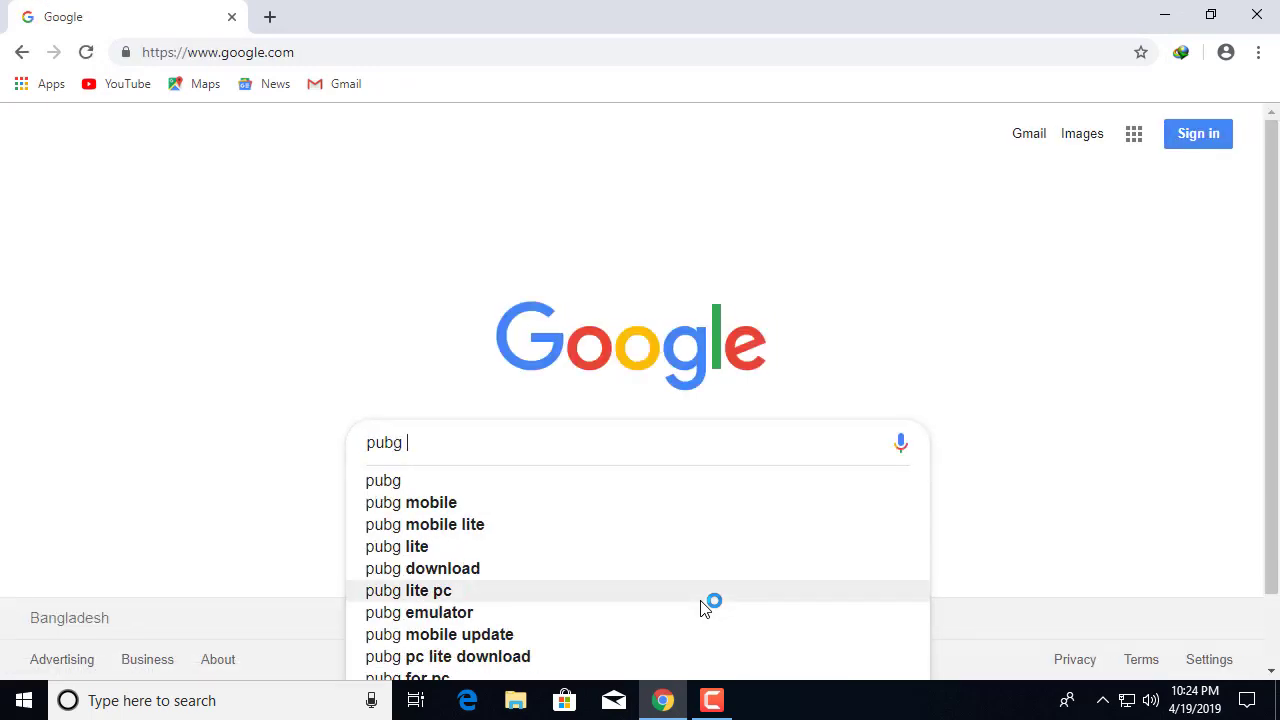
{"action": "key", "text": "Down"}
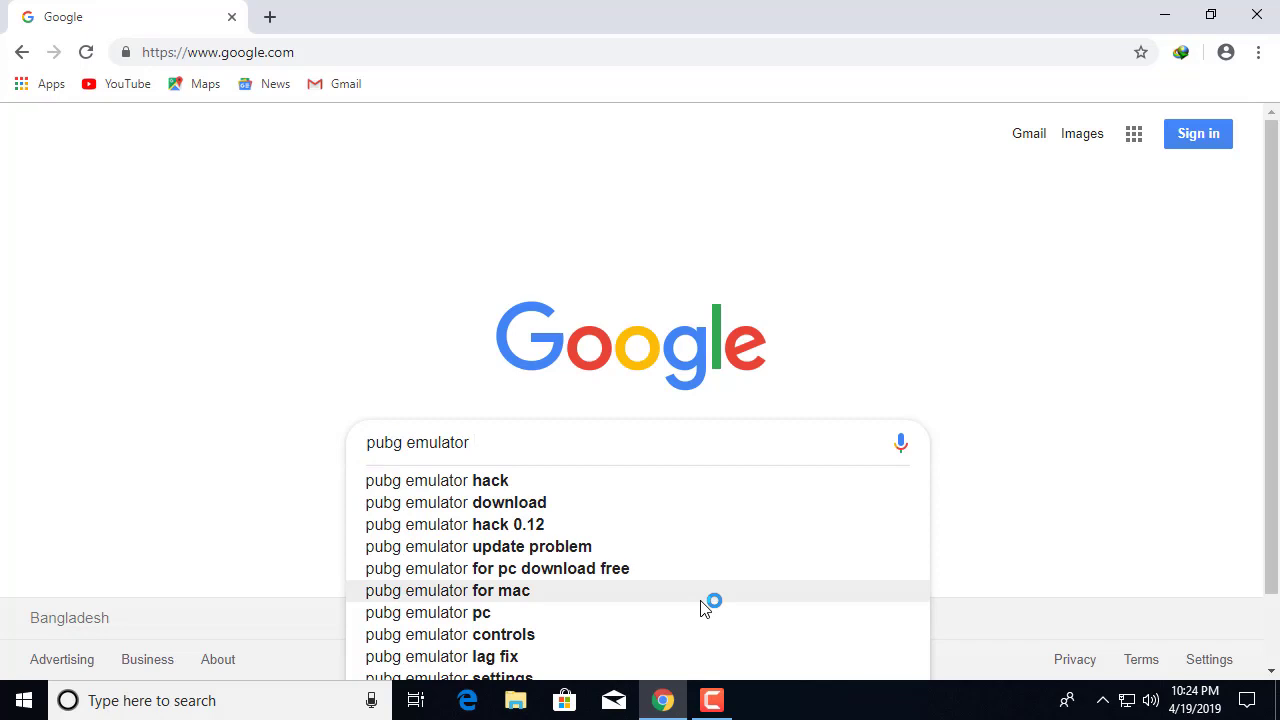
{"action": "key", "text": "BackSpace"}
{"action": "key", "text": "BackSpace"}
{"action": "key", "text": "BackSpace"}
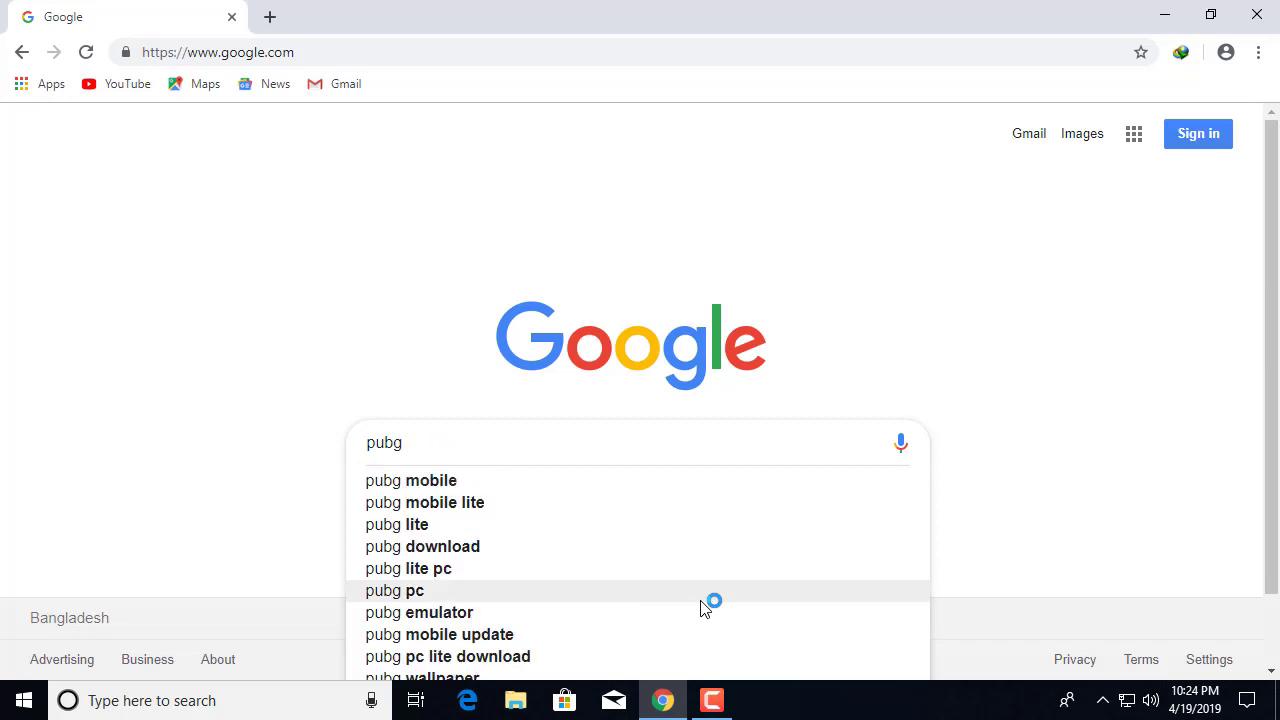
{"action": "type", "text": "emulator "}
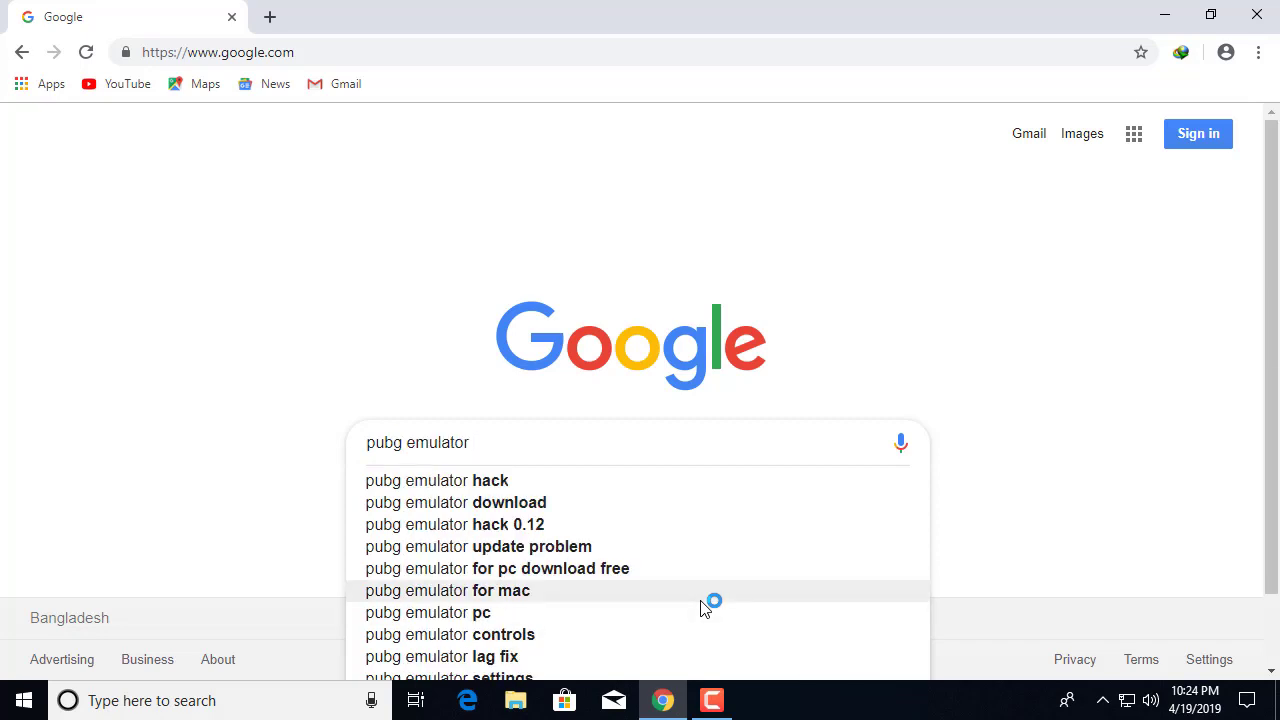
{"action": "type", "text": "d"}
{"action": "key", "text": "Down"}
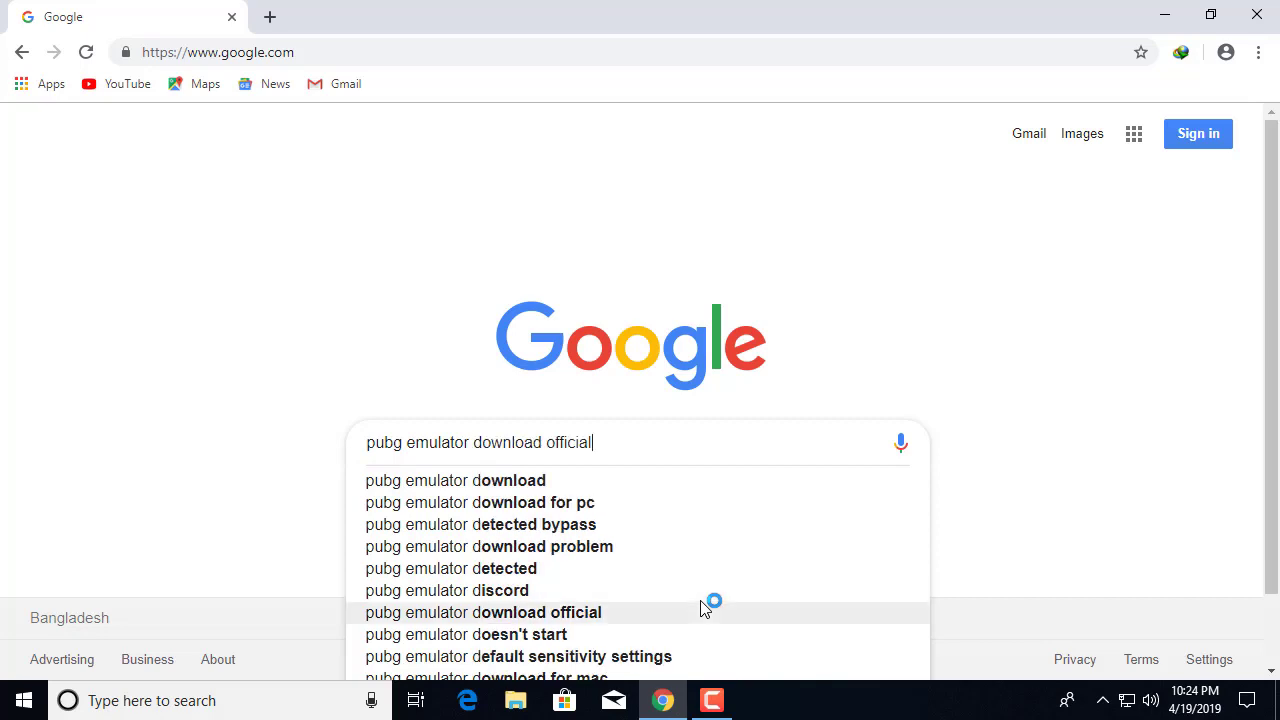
{"action": "type", "text": "a"}
{"action": "key", "text": "BackSpace"}
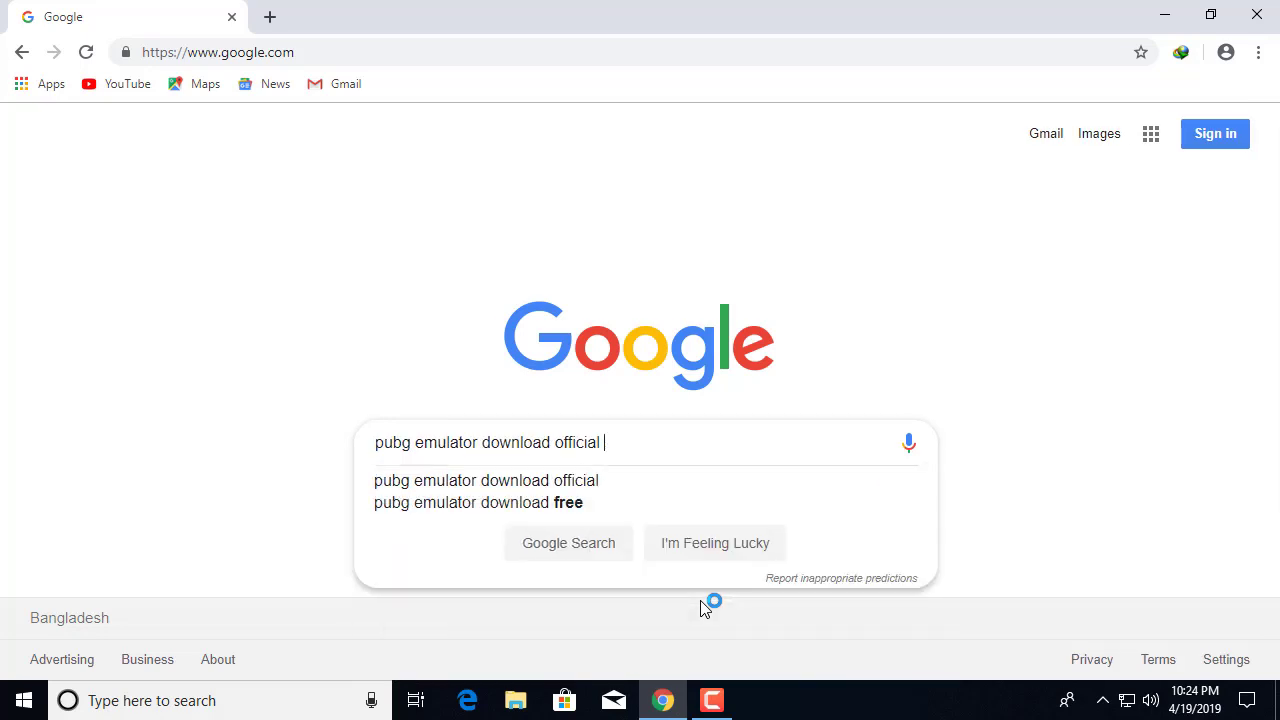
{"action": "key", "text": "BackSpace"}
{"action": "type", "text": "a"}
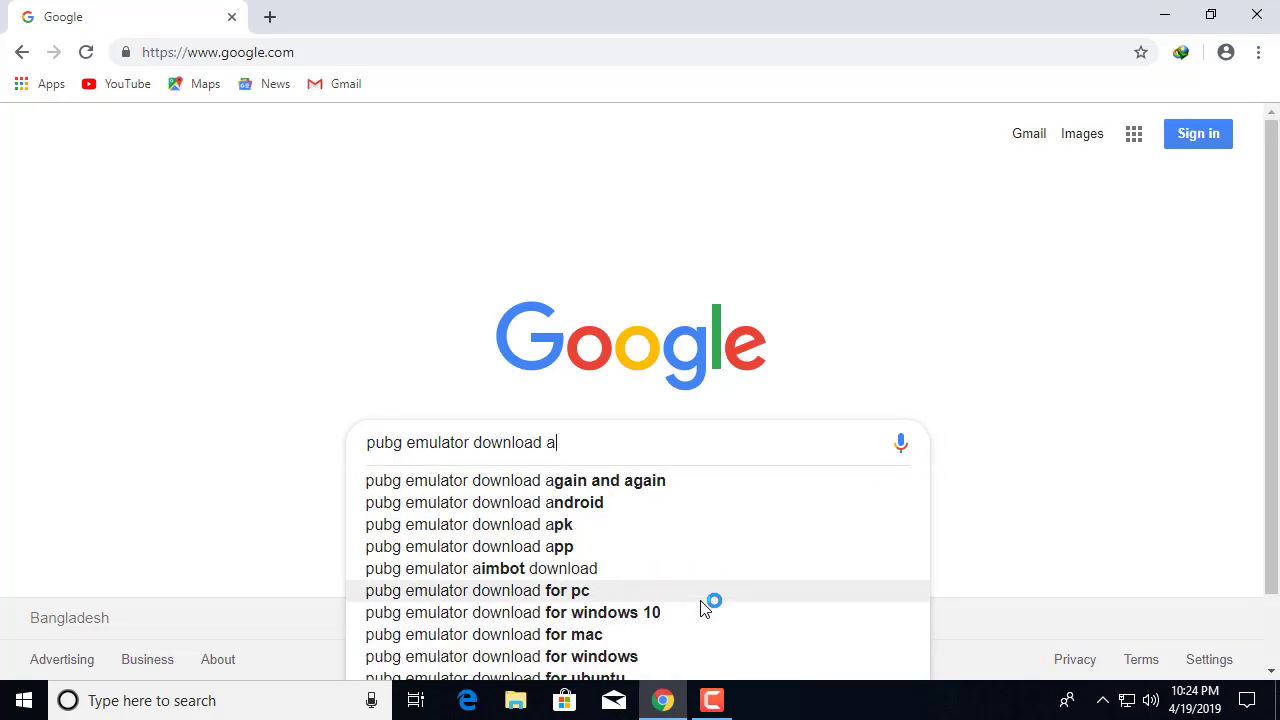
{"action": "type", "text": "pk pue"}
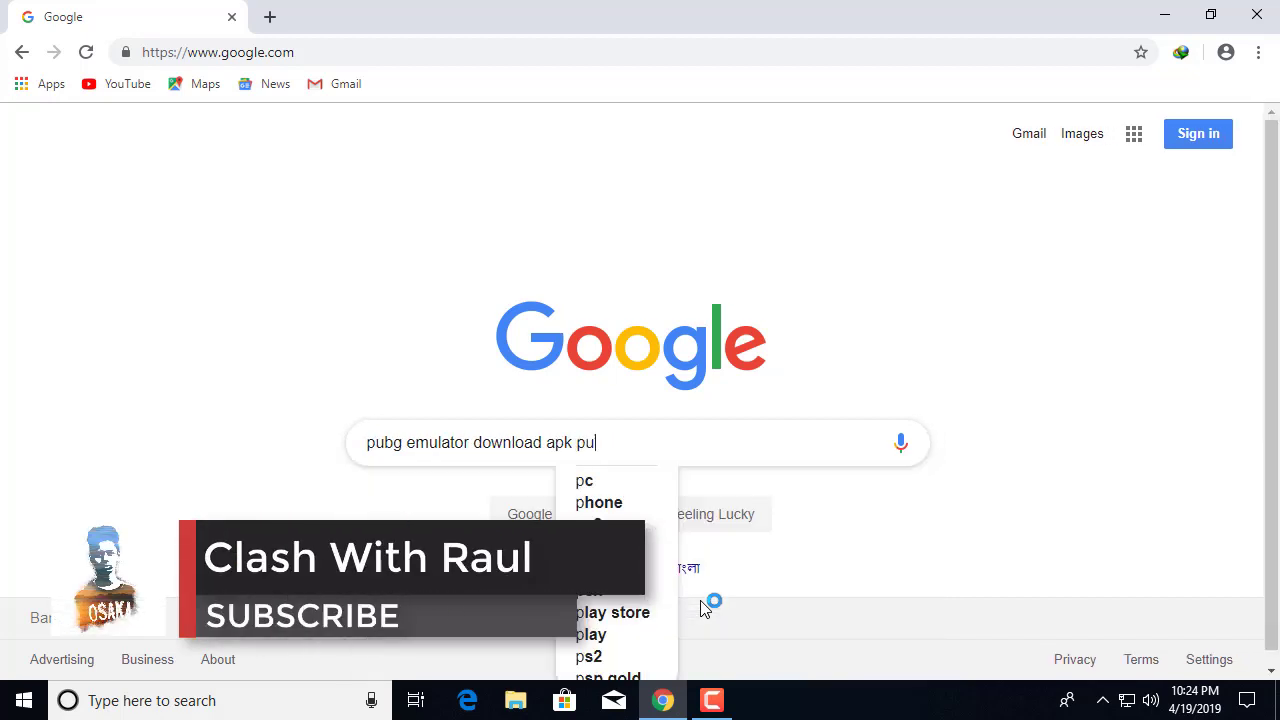
{"action": "key", "text": "BackSpace"}
{"action": "type", "text": "re"}
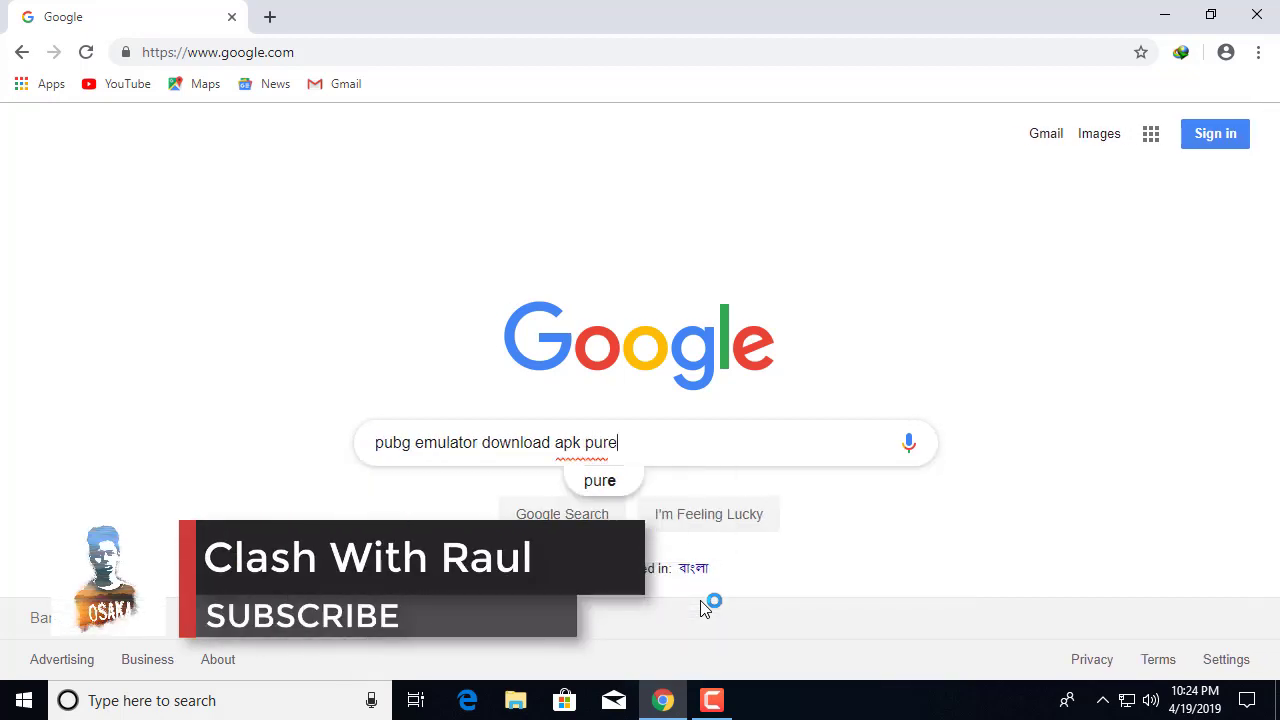
{"action": "key", "text": "Return"}
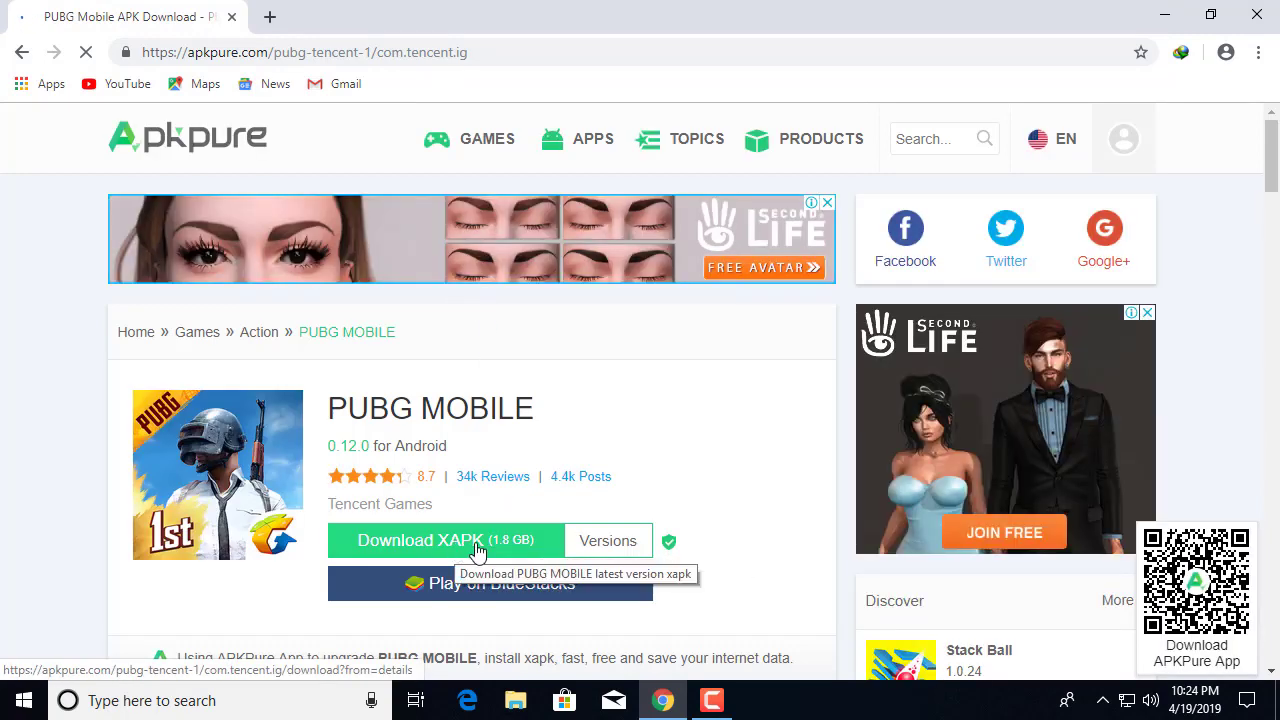
Start the 1.8 GB PUBG MOBILE v0.12.0 XAPK download, cancel it, and close Chrome
{"action": "left_click", "coordinate": [462, 548]}
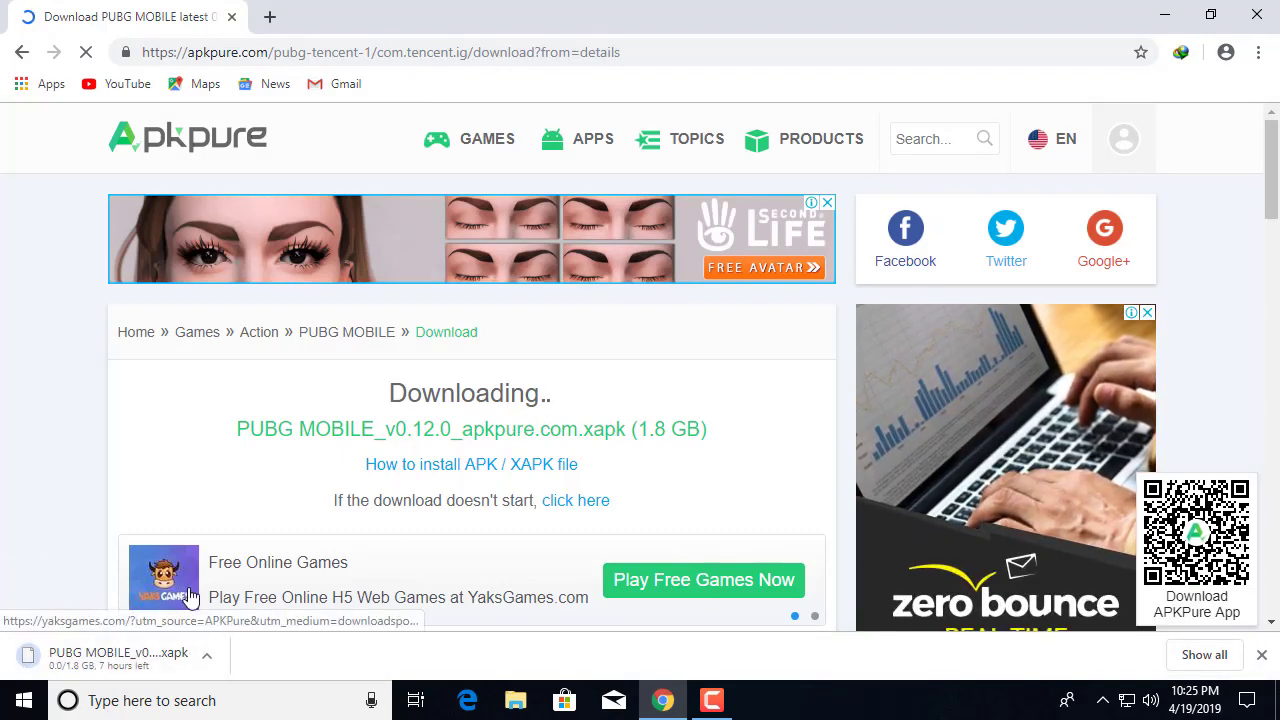
{"action": "left_click", "coordinate": [208, 658]}
{"action": "left_click", "coordinate": [240, 620]}
{"action": "left_click", "coordinate": [1257, 15]}
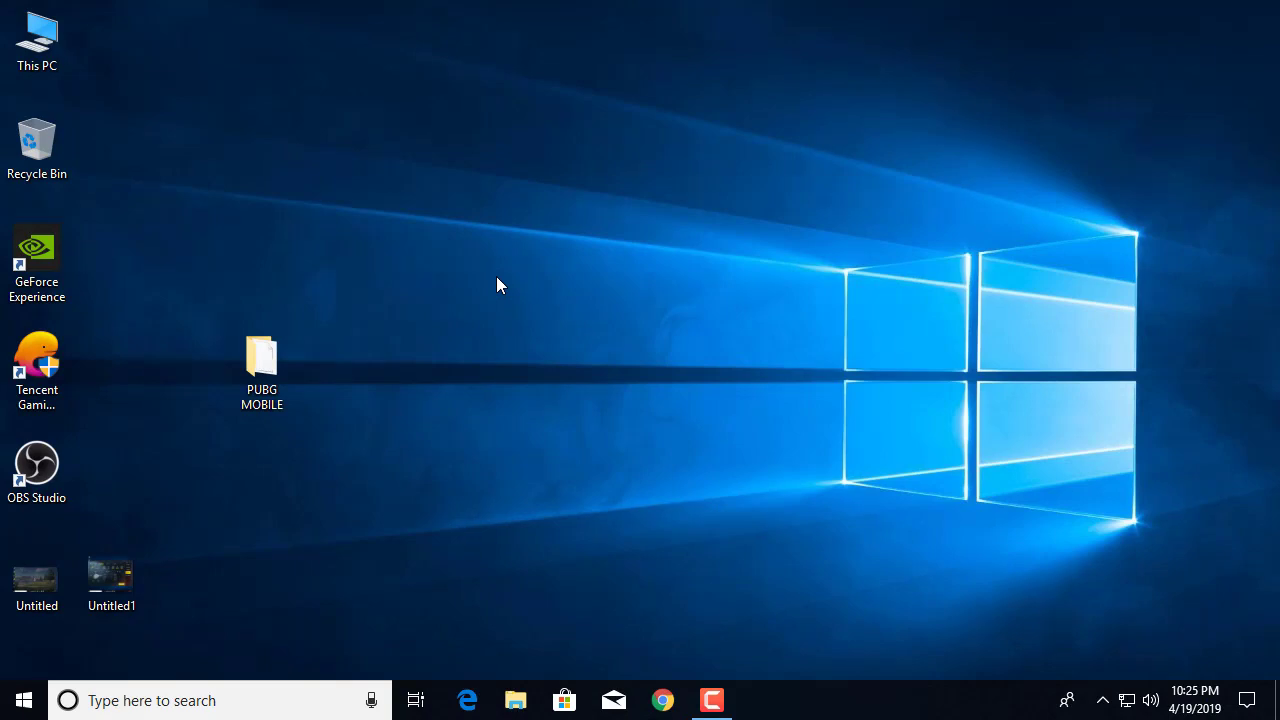
Copy com.tencent.ig and PUBG MOBILE.apk from the PUBG MOBILE folder
{"action": "double_click", "coordinate": [288, 362]}
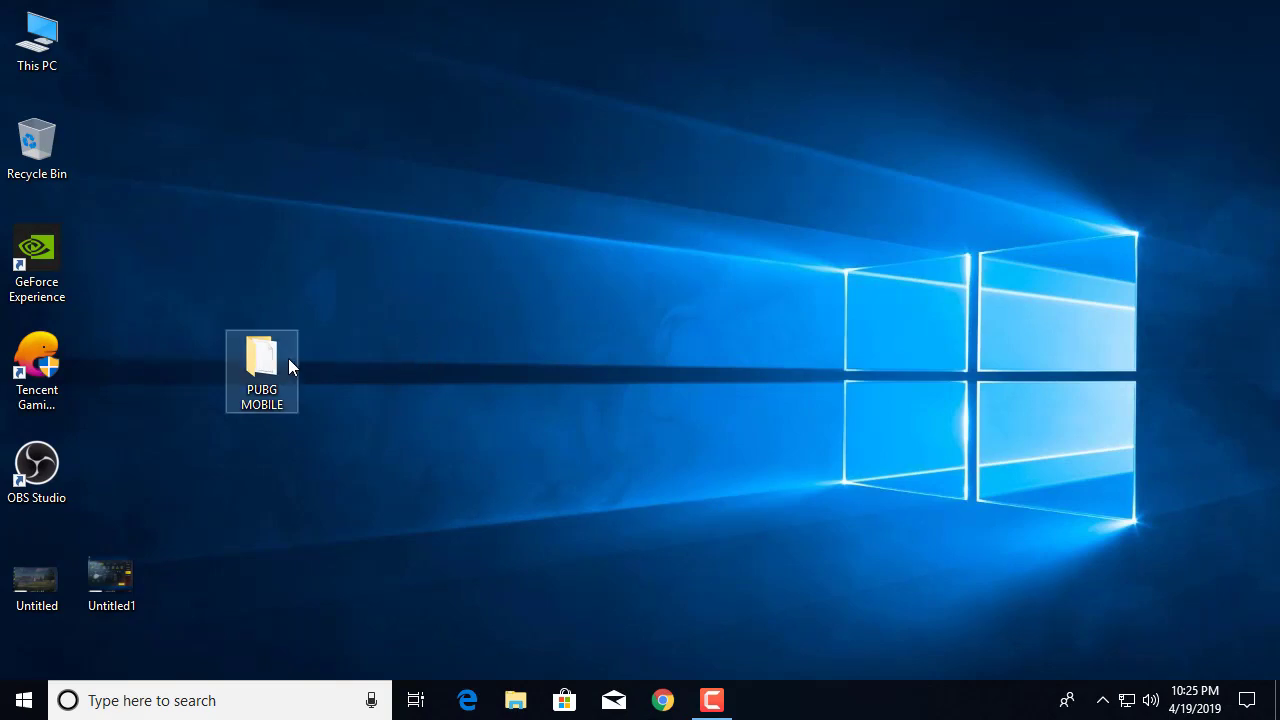
{"action": "left_click_drag", "start_coordinate": [386, 341], "coordinate": [392, 192]}
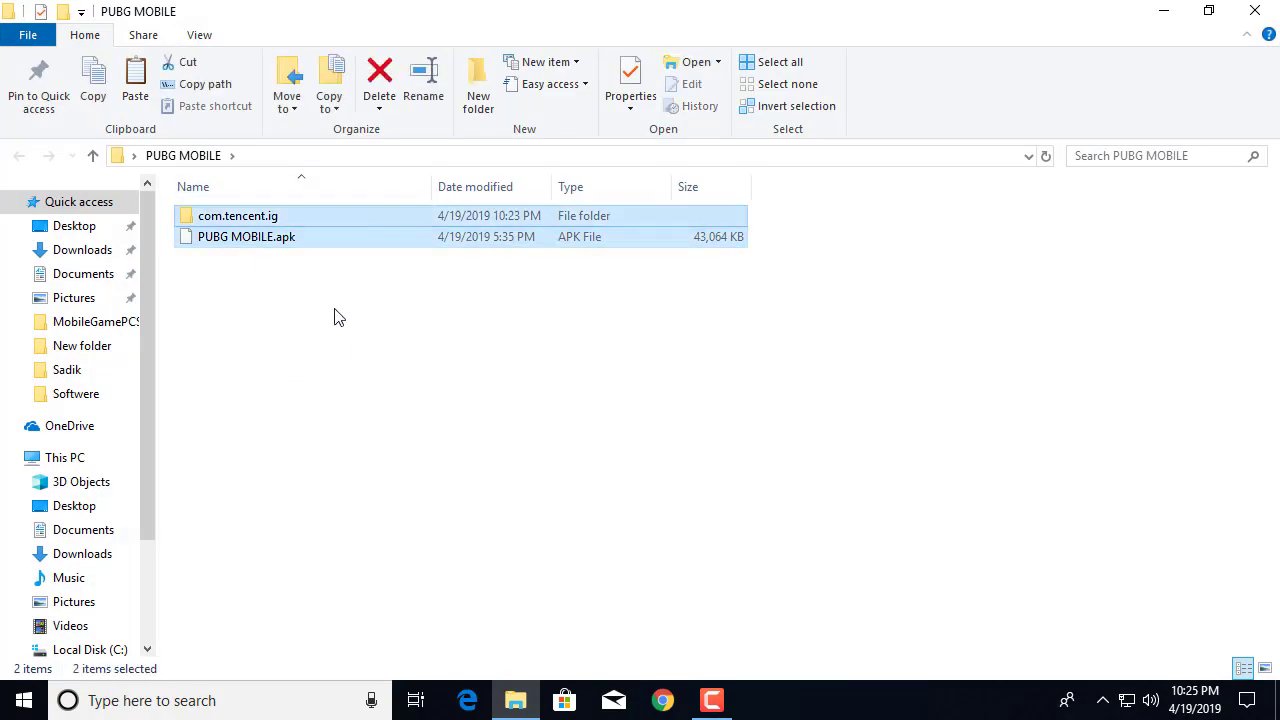
{"action": "left_click", "coordinate": [343, 241]}
{"action": "left_click_drag", "start_coordinate": [598, 401], "coordinate": [366, 204]}
{"action": "right_click", "coordinate": [371, 233]}
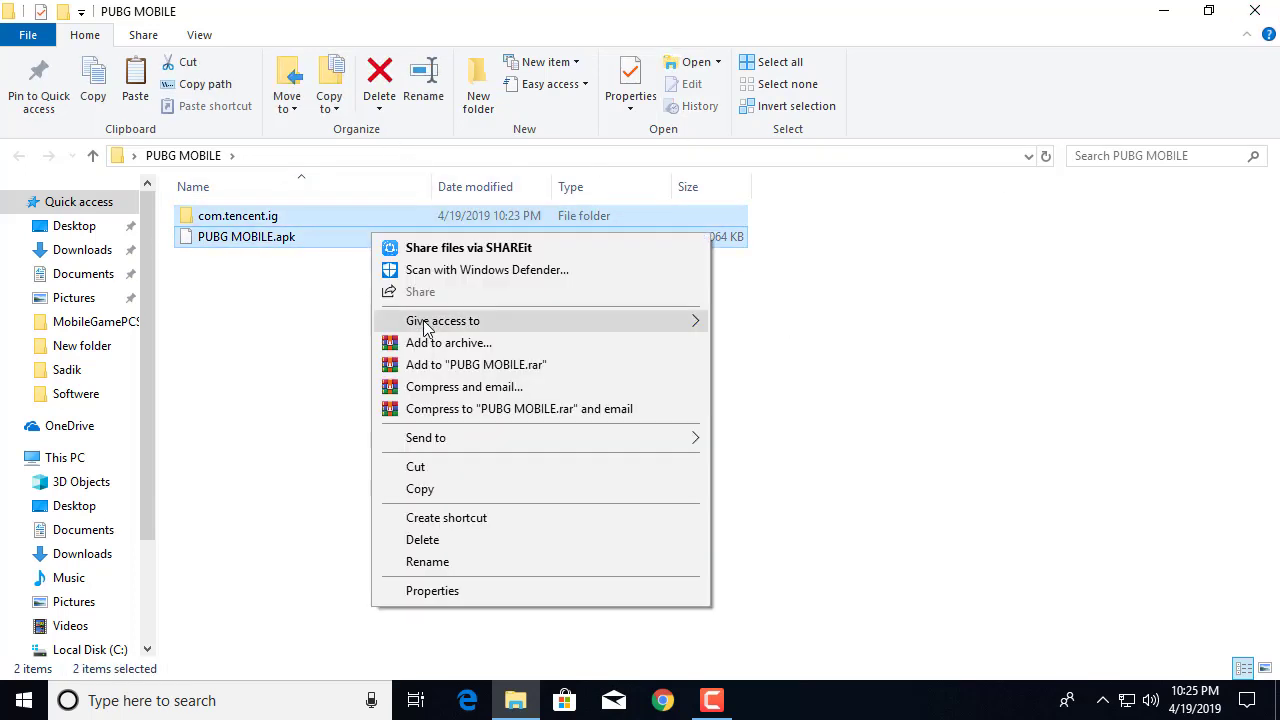
{"action": "left_click", "coordinate": [457, 492]}
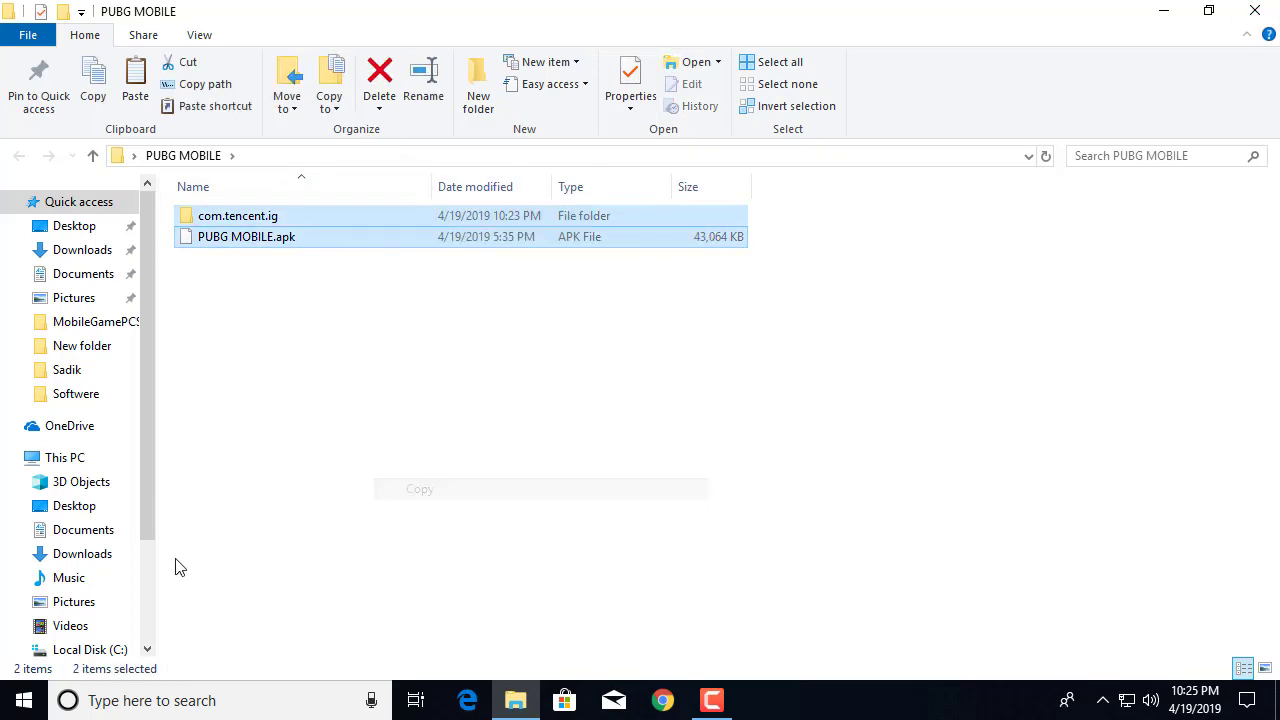
Paste both items into F:\Temp\TxGameDownload\MobileGamePCShared, found by searching This PC for 'temp'
{"action": "left_click", "coordinate": [93, 459]}
{"action": "left_click", "coordinate": [1097, 155]}
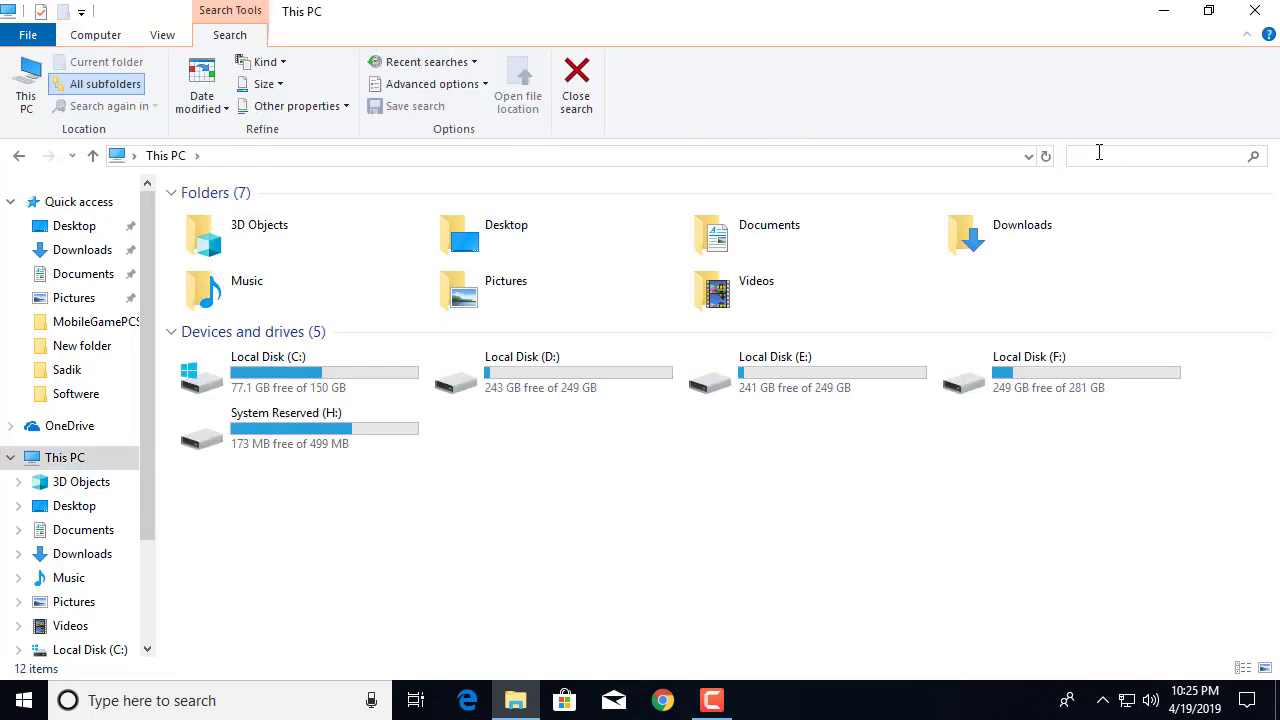
{"action": "type", "text": "temp"}
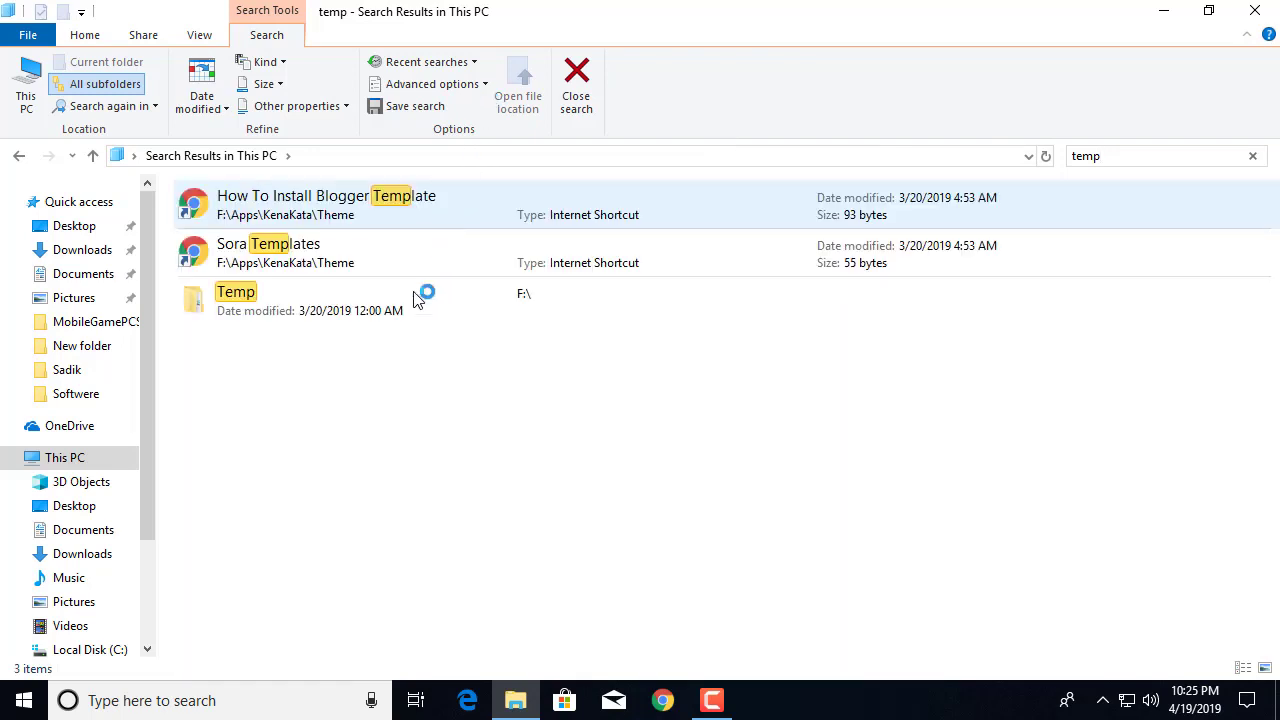
{"action": "double_click", "coordinate": [394, 318]}
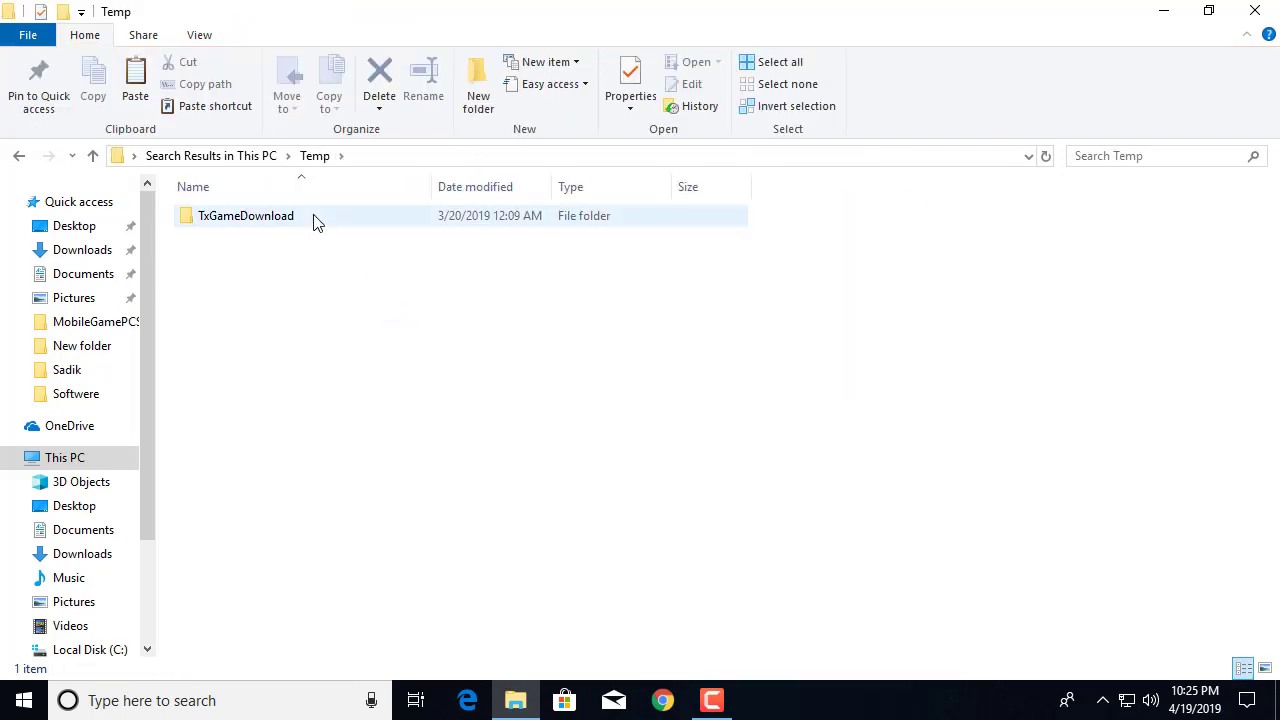
{"action": "double_click", "coordinate": [313, 222]}
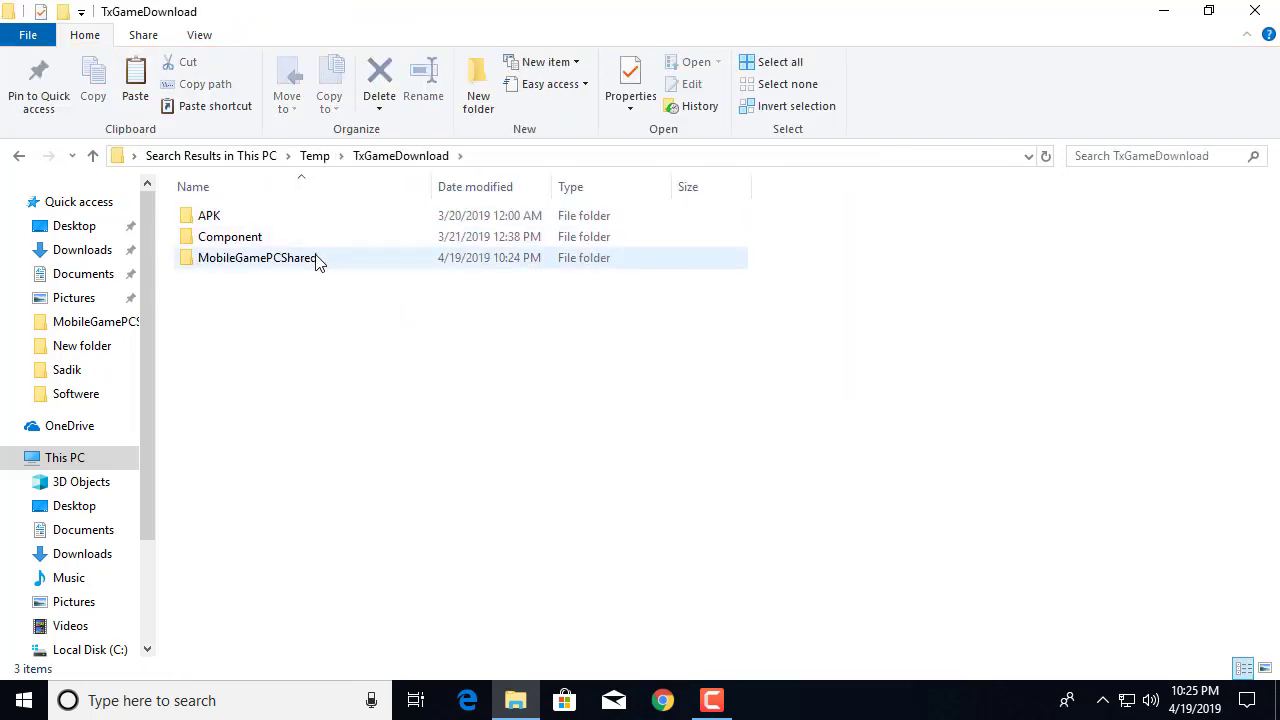
{"action": "double_click", "coordinate": [316, 260]}
{"action": "right_click", "coordinate": [974, 437]}
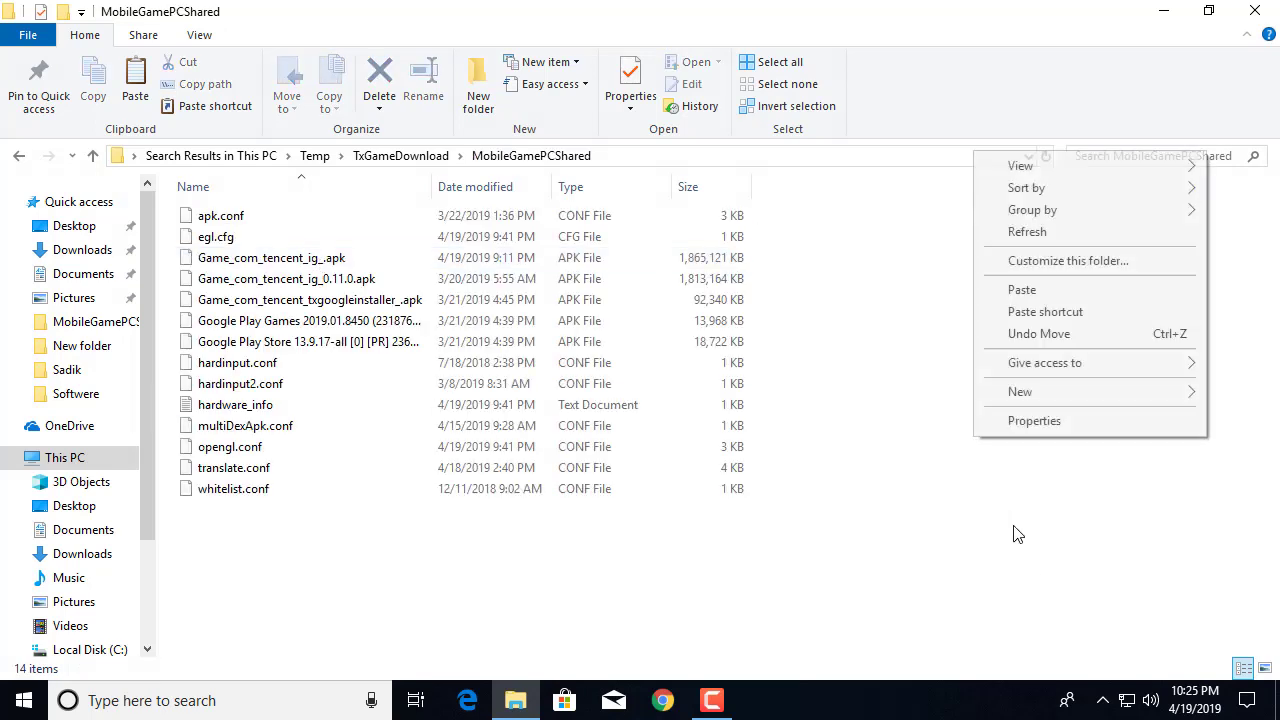
{"action": "left_click", "coordinate": [1079, 290]}
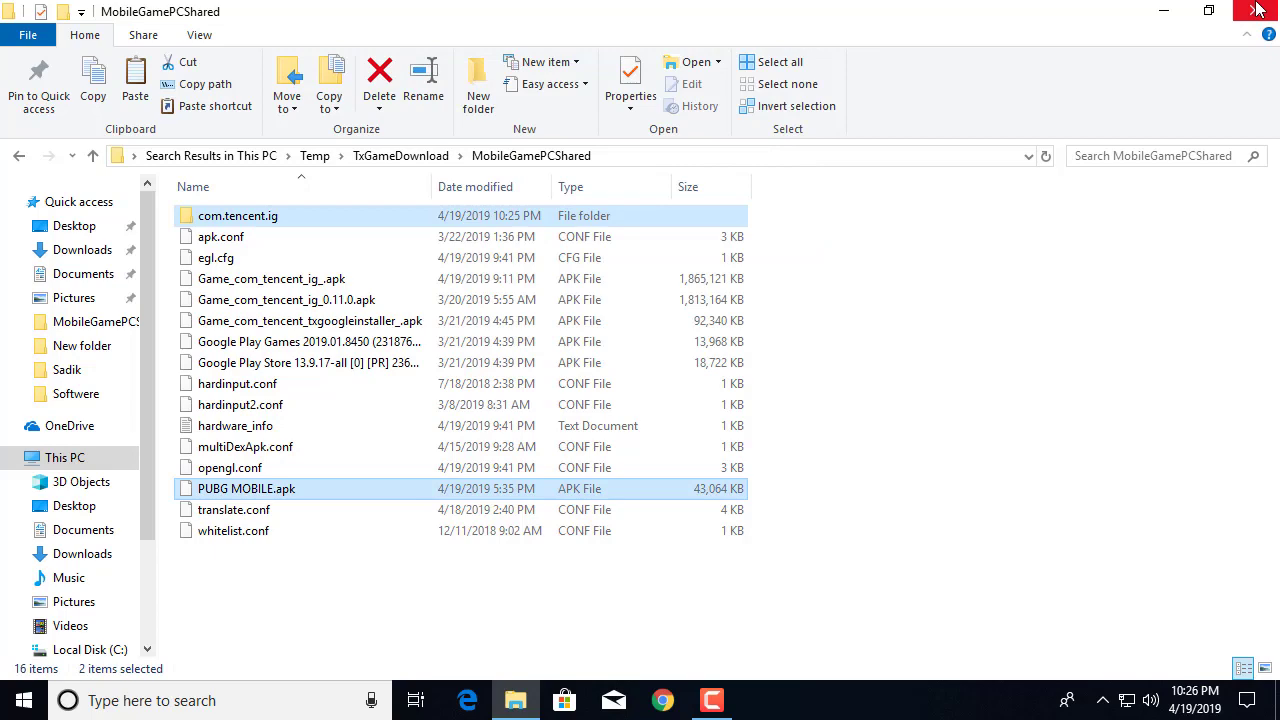
Close File Explorer, launch Tencent Gaming Buddy, and play PUBG MOBILE from My Games
{"action": "left_click", "coordinate": [1268, 8]}
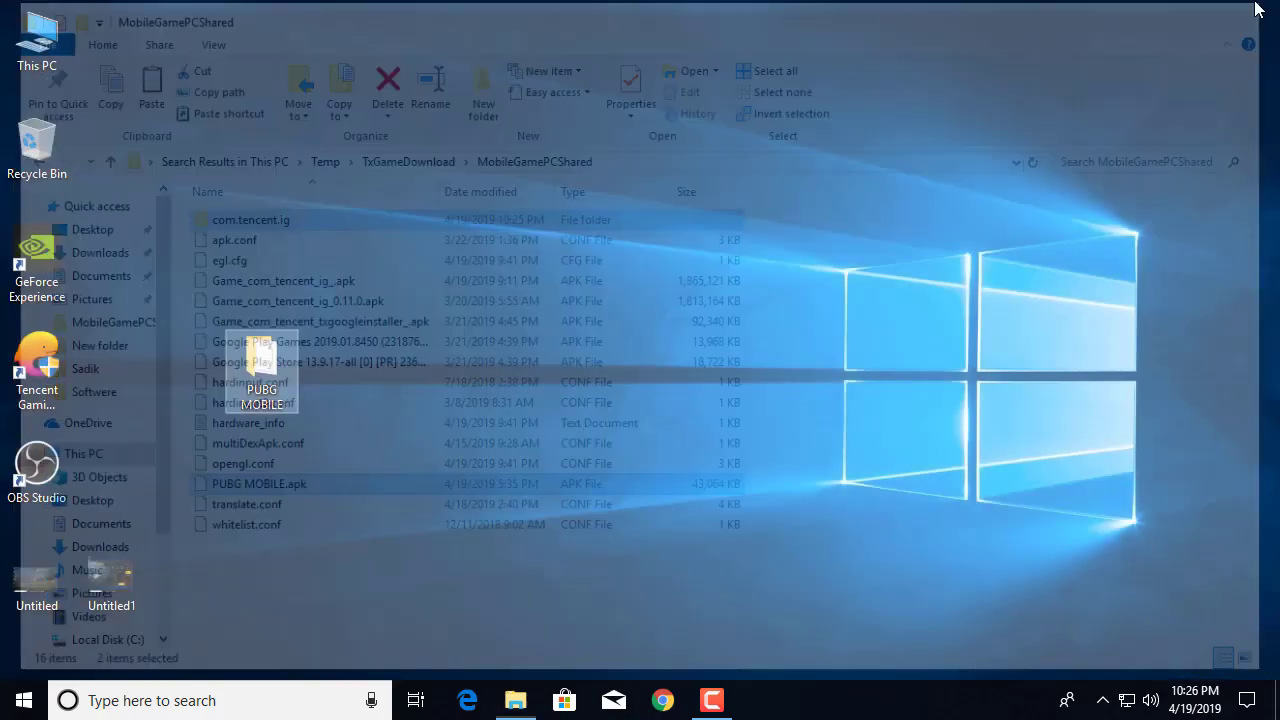
{"action": "double_click", "coordinate": [52, 354]}
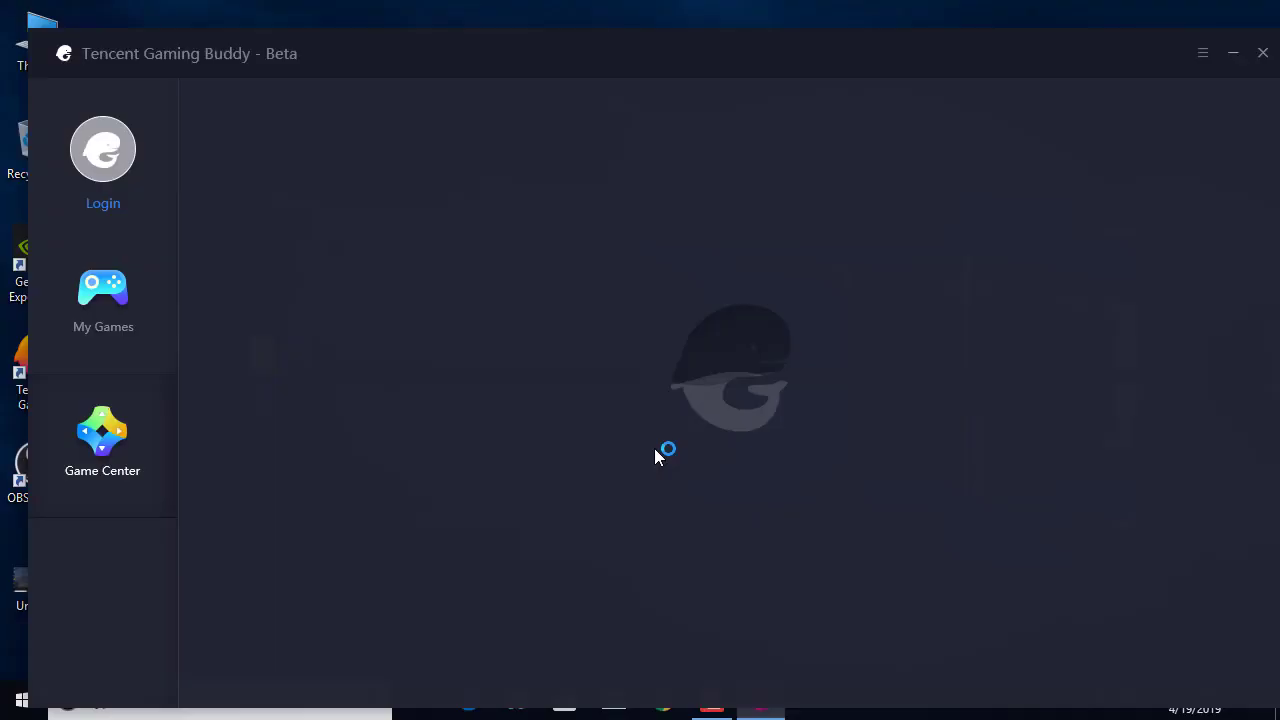
{"action": "left_click", "coordinate": [108, 340]}
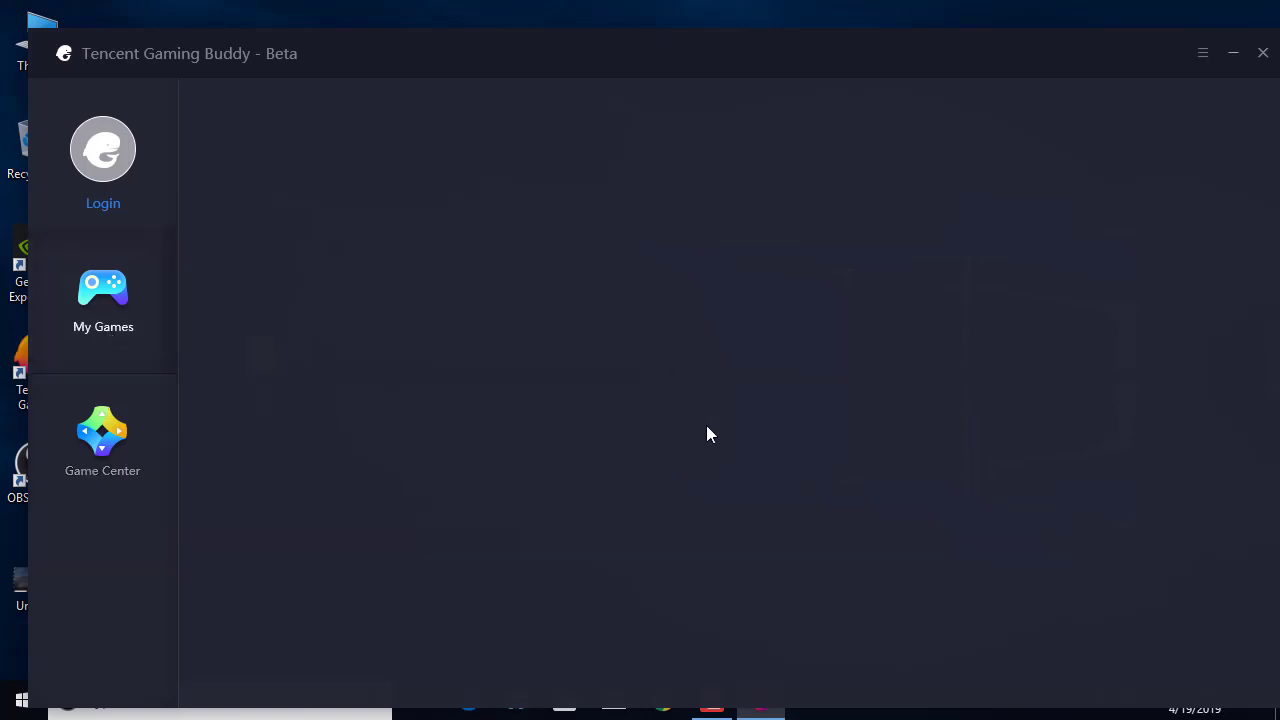
{"action": "left_click_drag", "start_coordinate": [665, 38], "coordinate": [650, 33]}
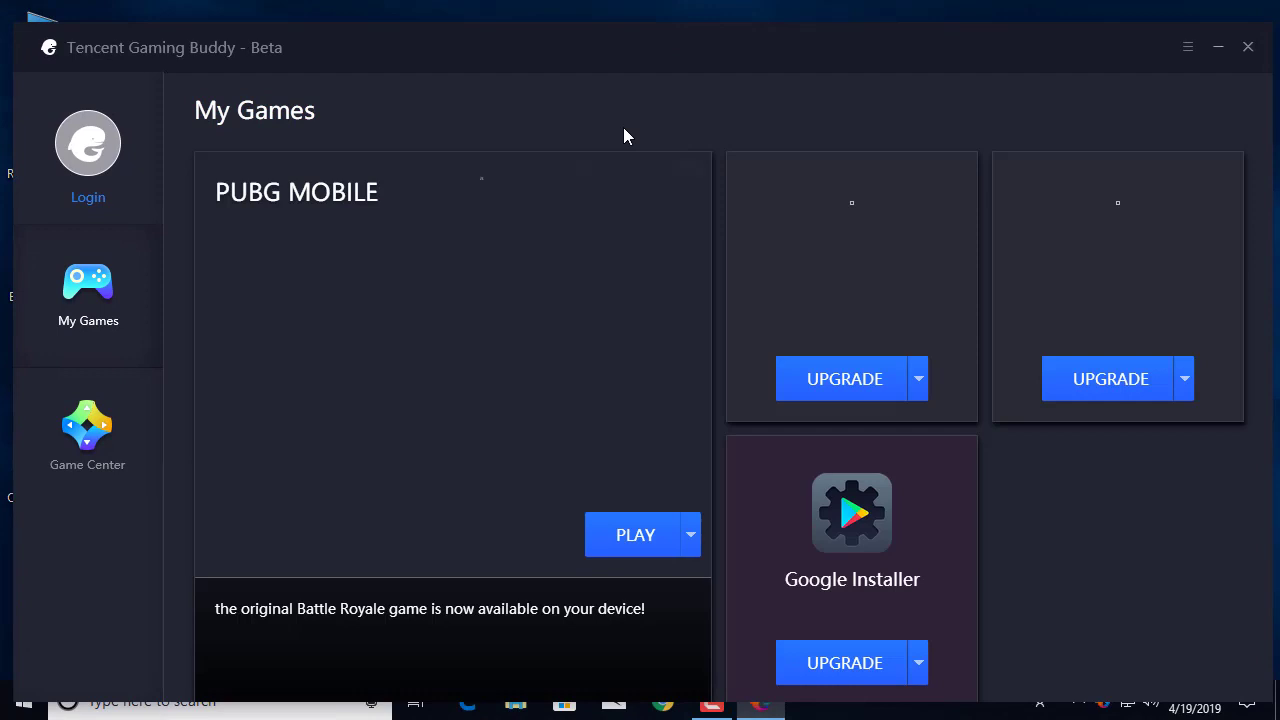
{"action": "left_click", "coordinate": [635, 535]}
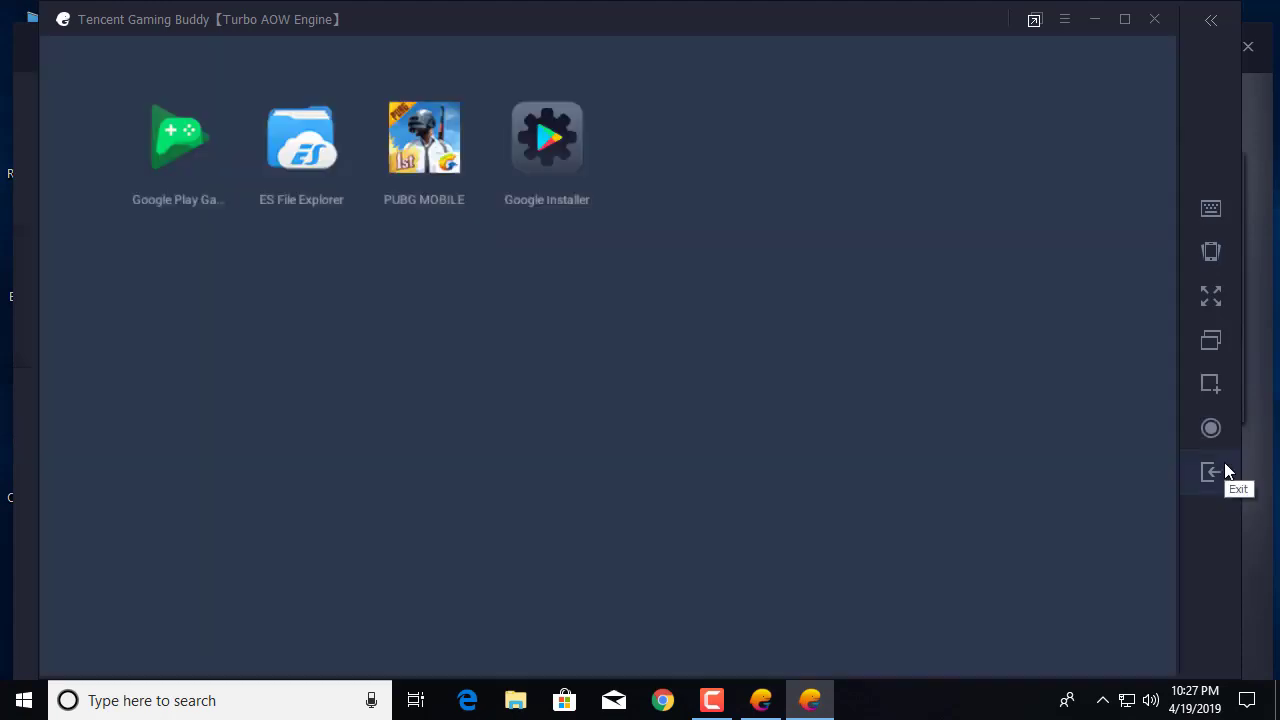
{"action": "left_click", "coordinate": [1222, 472]}
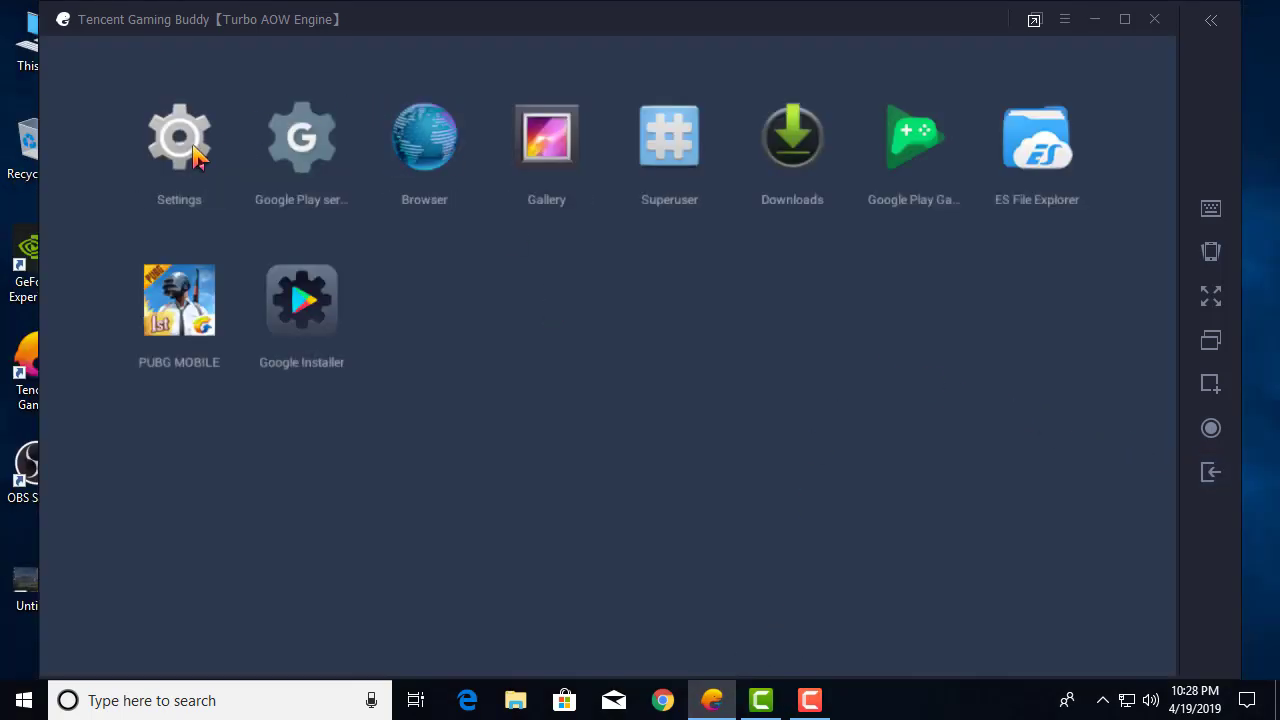
Uninstall PUBG MOBILE through the emulator's Settings > Apps, then return to the home screen
{"action": "left_click", "coordinate": [195, 155]}
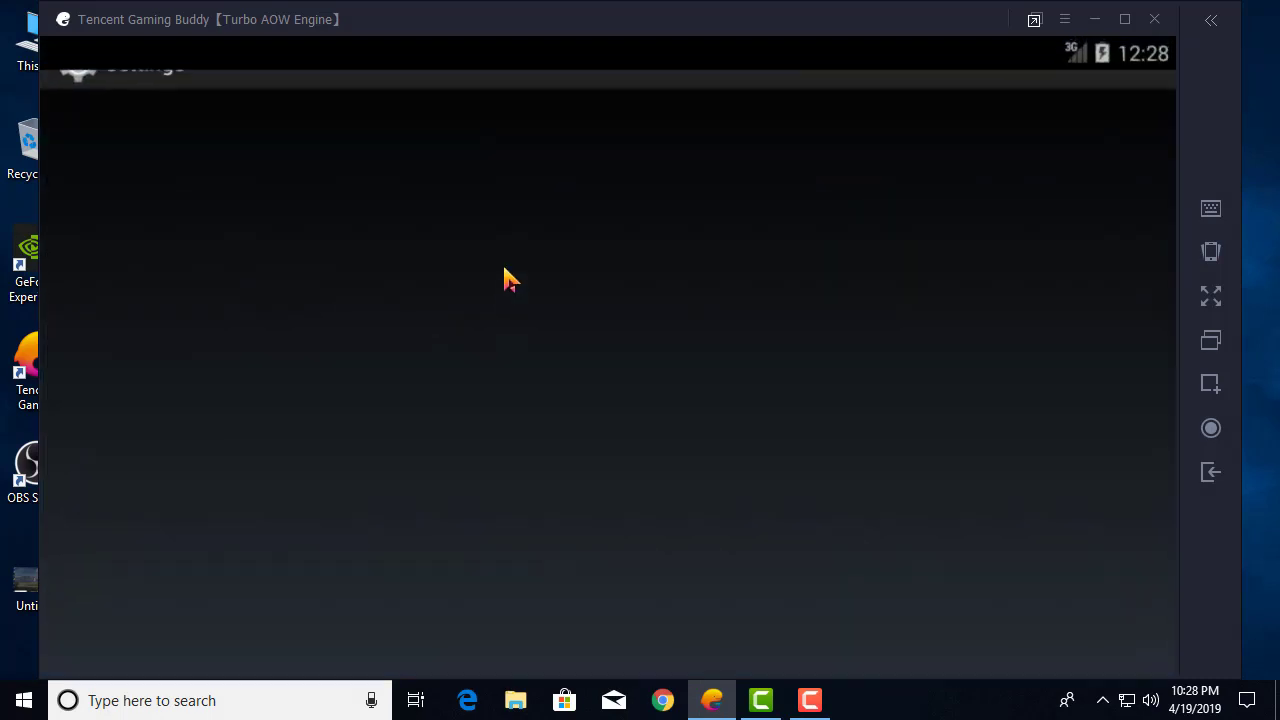
{"action": "scroll", "coordinate": [380, 500], "scroll_direction": "down", "scroll_amount": 2}
{"action": "left_click", "coordinate": [357, 548]}
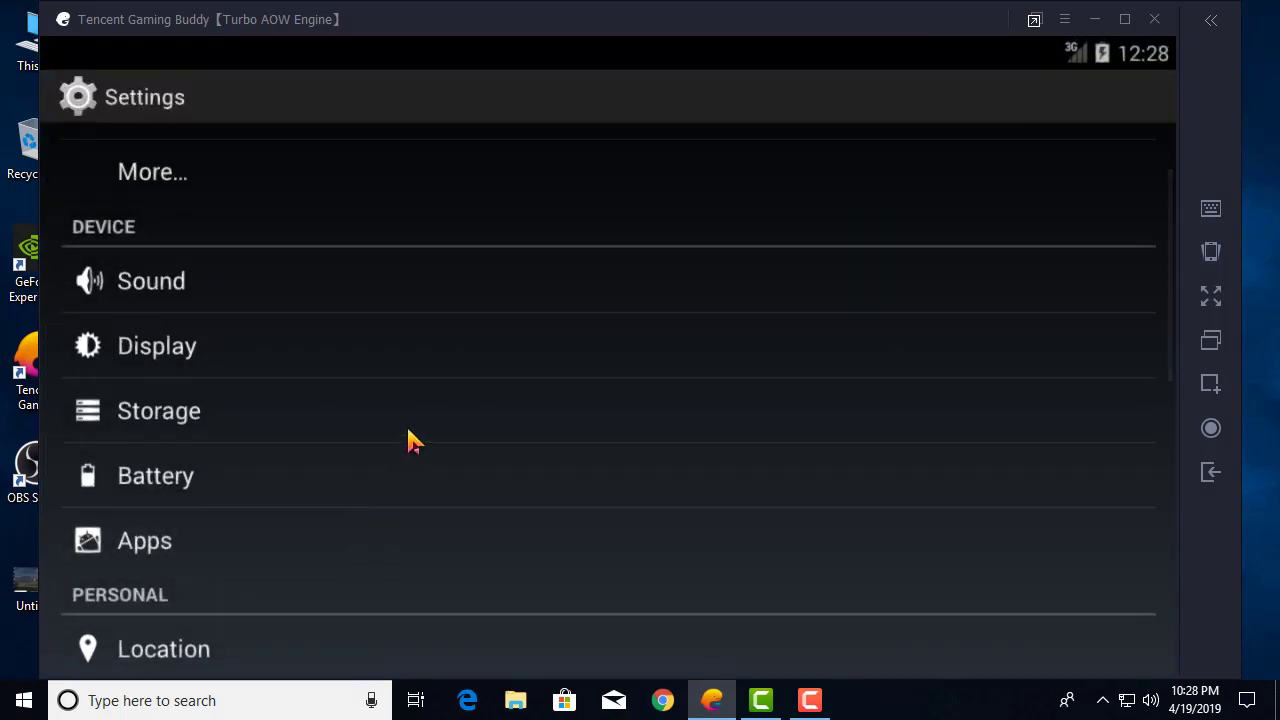
{"action": "scroll", "coordinate": [335, 497], "scroll_direction": "down", "scroll_amount": 1}
{"action": "left_click", "coordinate": [342, 497]}
{"action": "left_click", "coordinate": [868, 260]}
{"action": "left_click", "coordinate": [729, 491]}
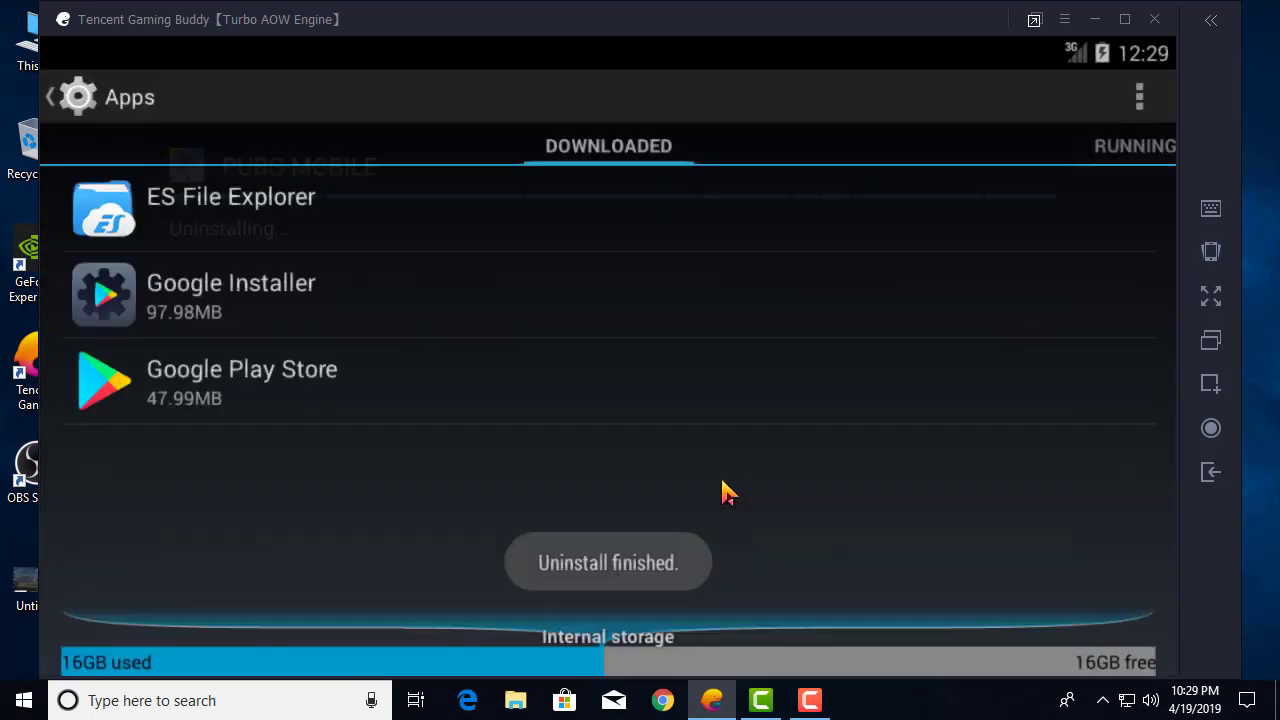
{"action": "left_click", "coordinate": [1206, 480]}
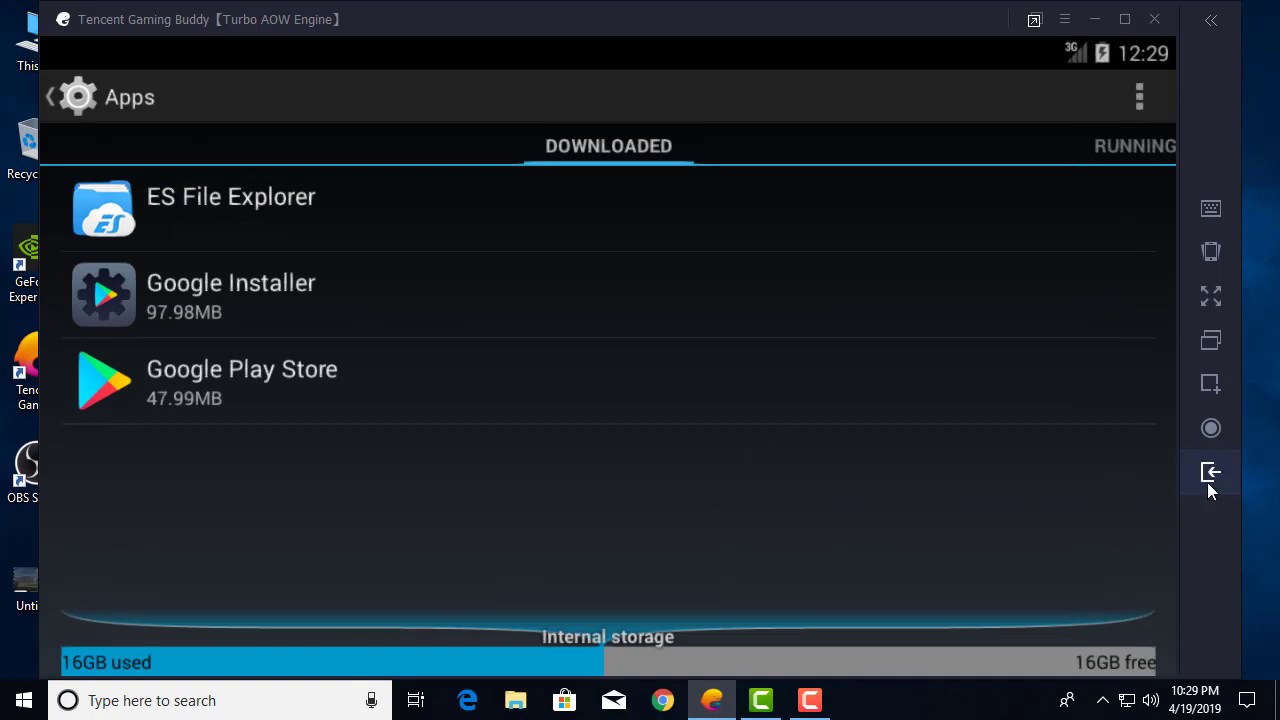
{"action": "left_click", "coordinate": [442, 145]}
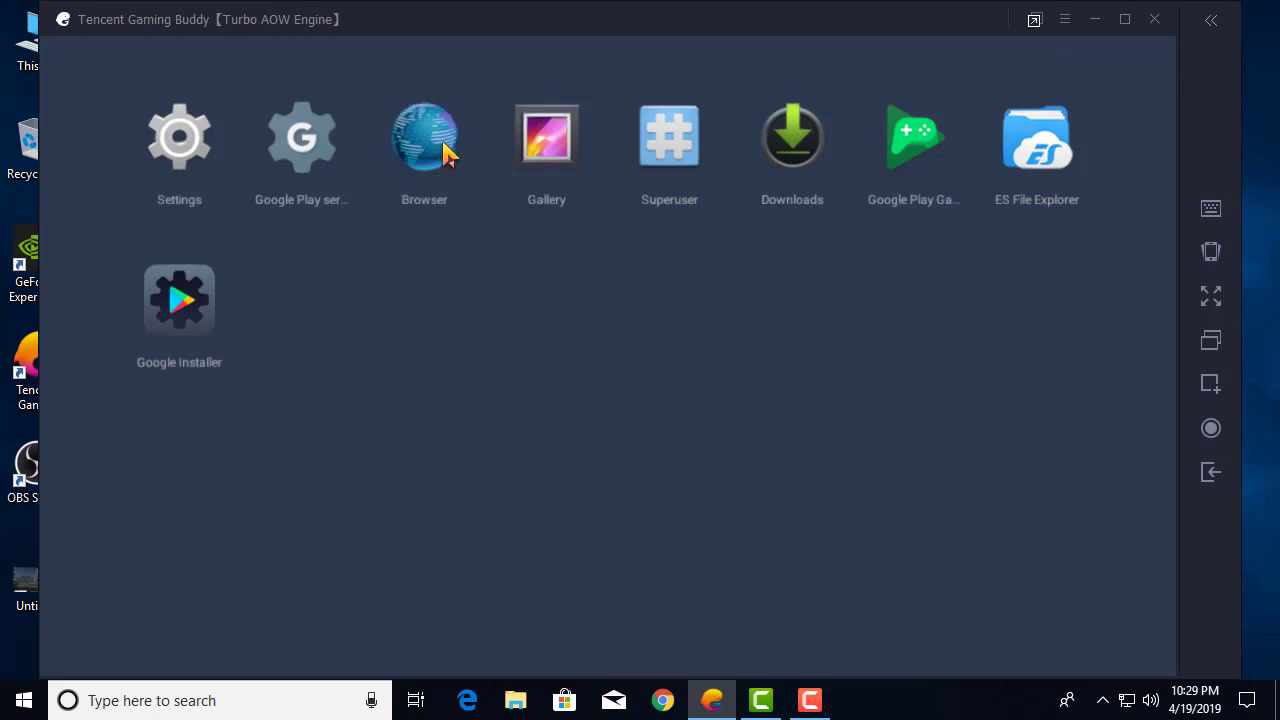
{"action": "left_click", "coordinate": [412, 118]}
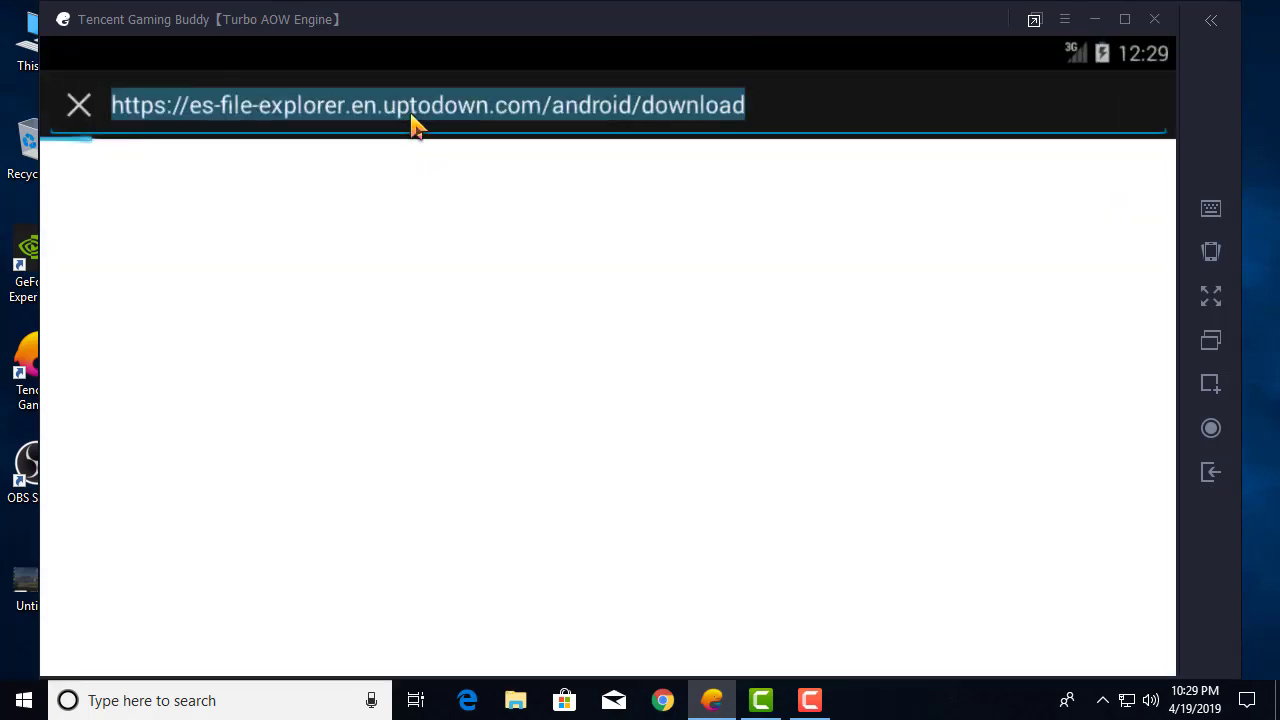
{"action": "type", "text": "go"}
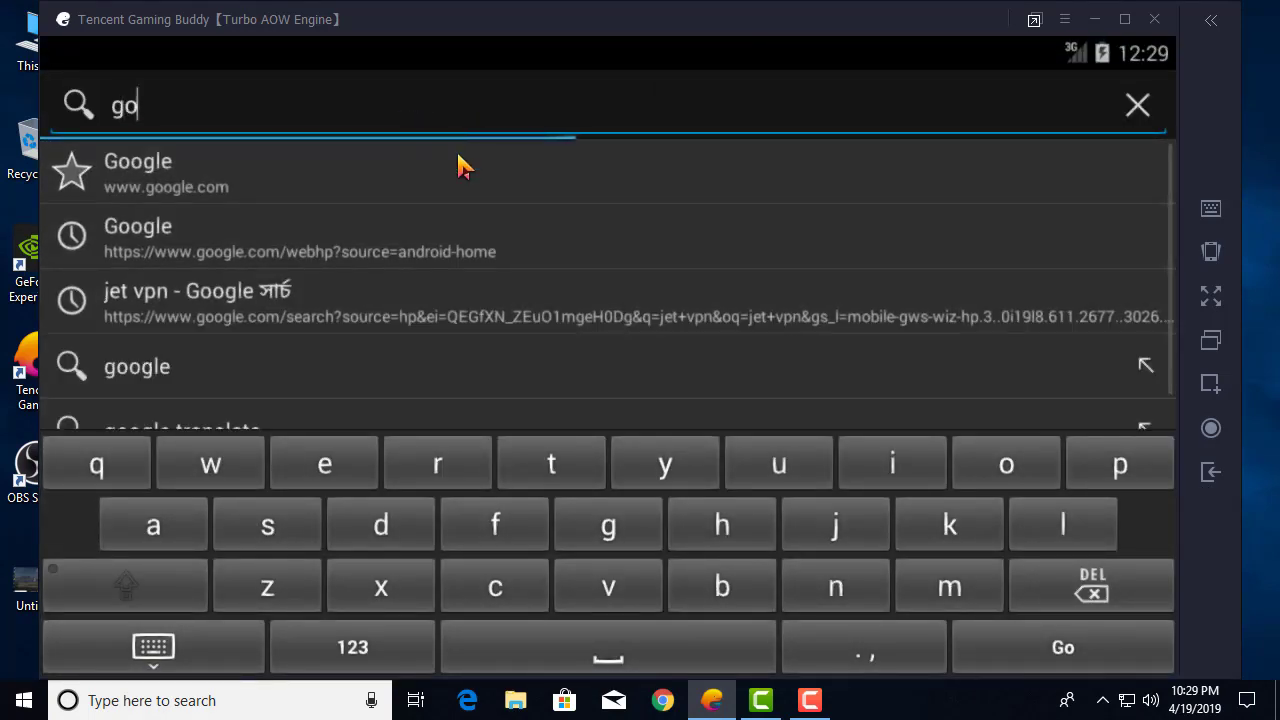
{"action": "left_click", "coordinate": [457, 166]}
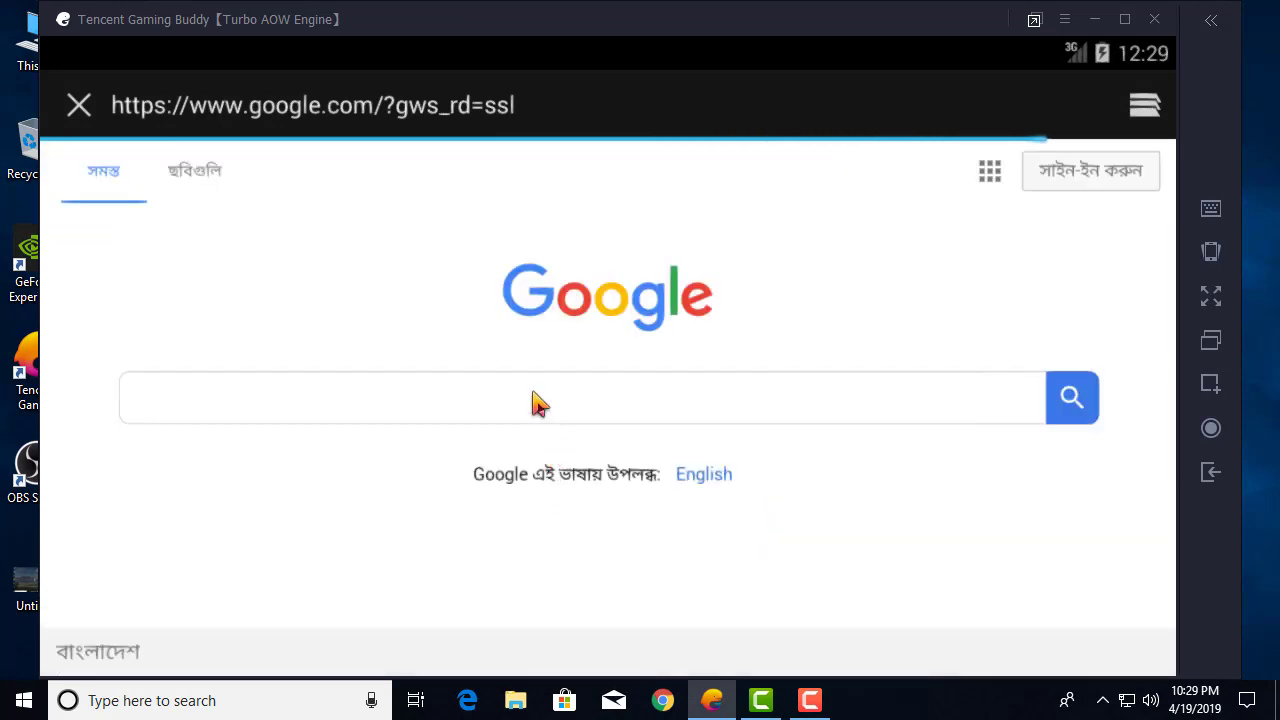
{"action": "left_click", "coordinate": [538, 402]}
{"action": "type", "text": "es file"}
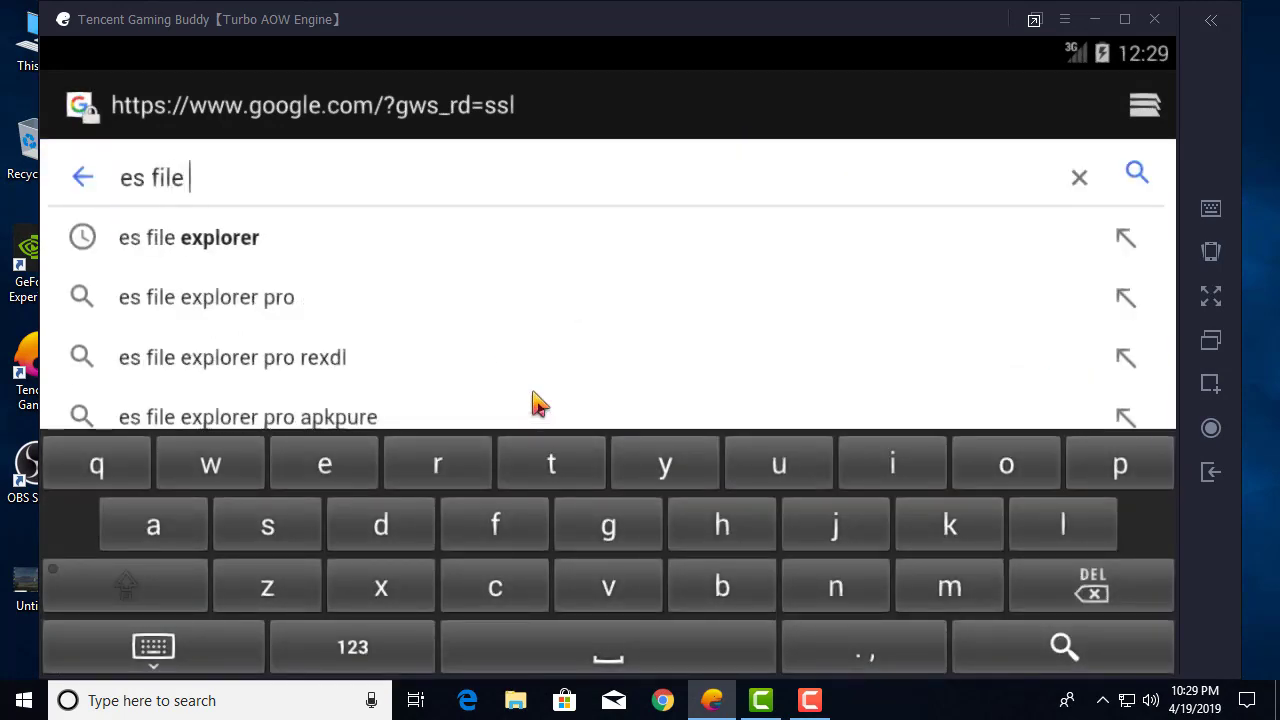
{"action": "type", "text": " explorer apk"}
{"action": "key", "text": "Return"}
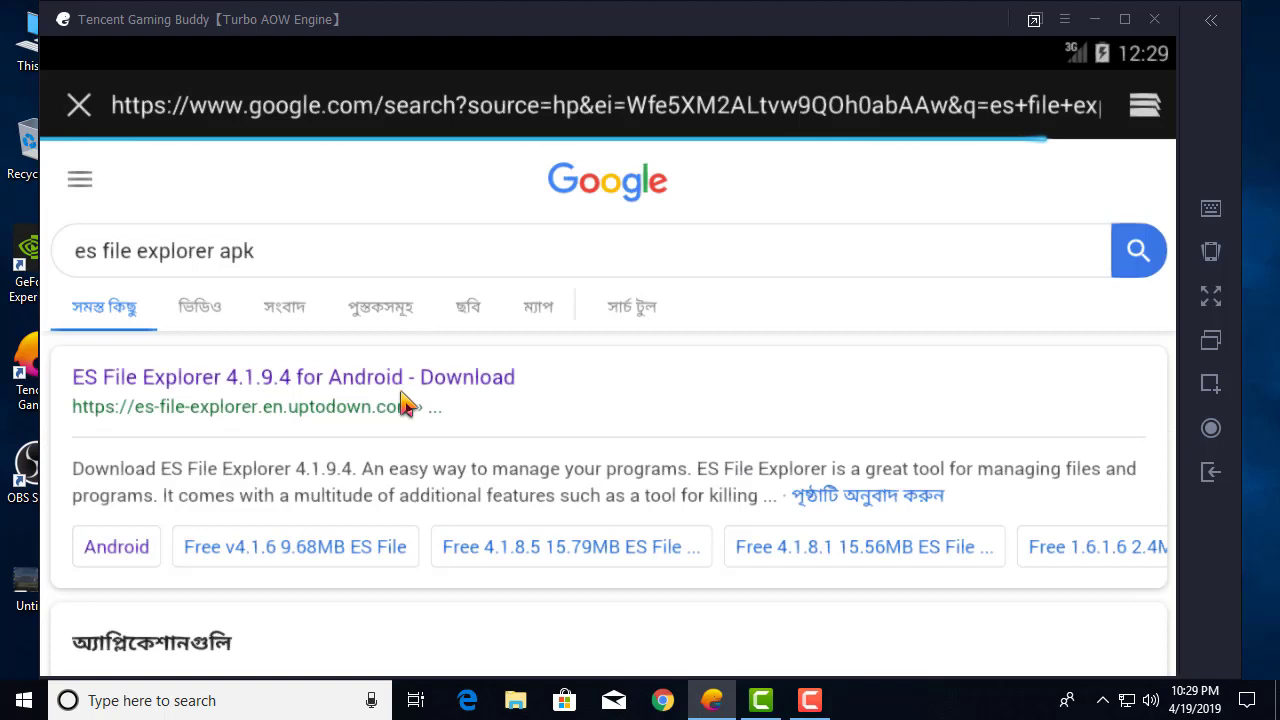
{"action": "left_click", "coordinate": [405, 402]}
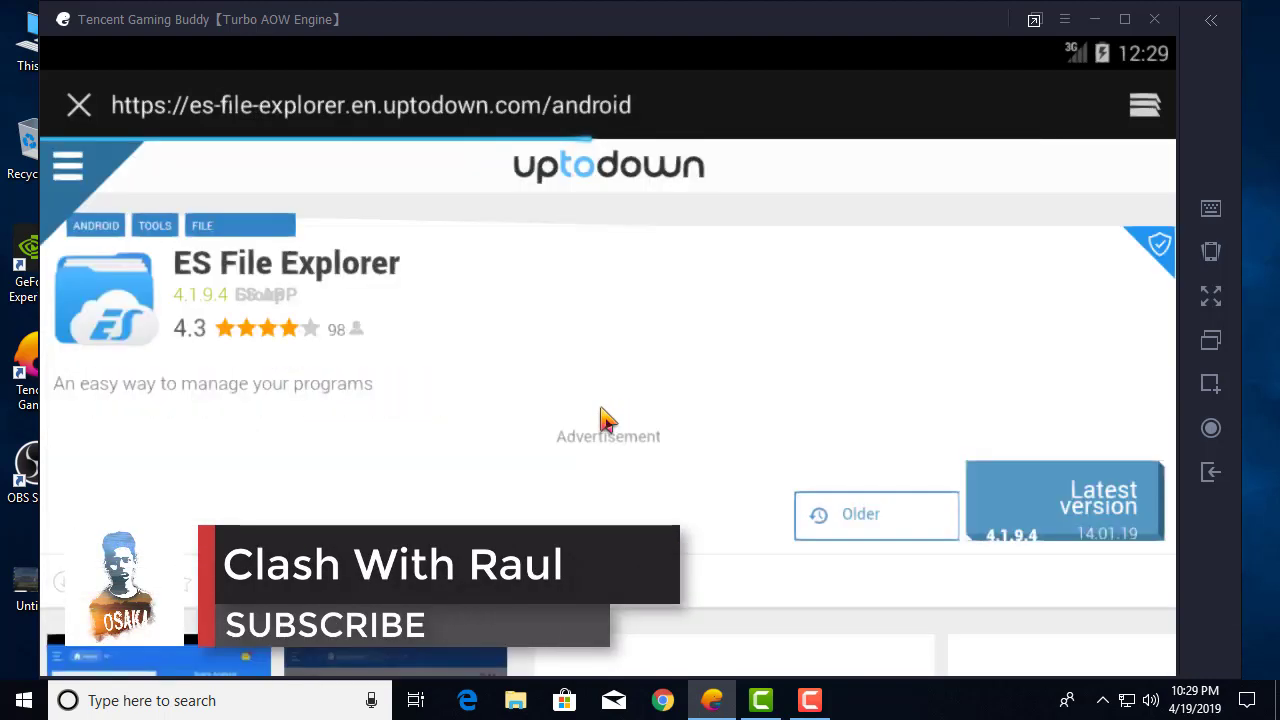
{"action": "left_click", "coordinate": [1106, 527]}
{"action": "left_click", "coordinate": [1031, 517]}
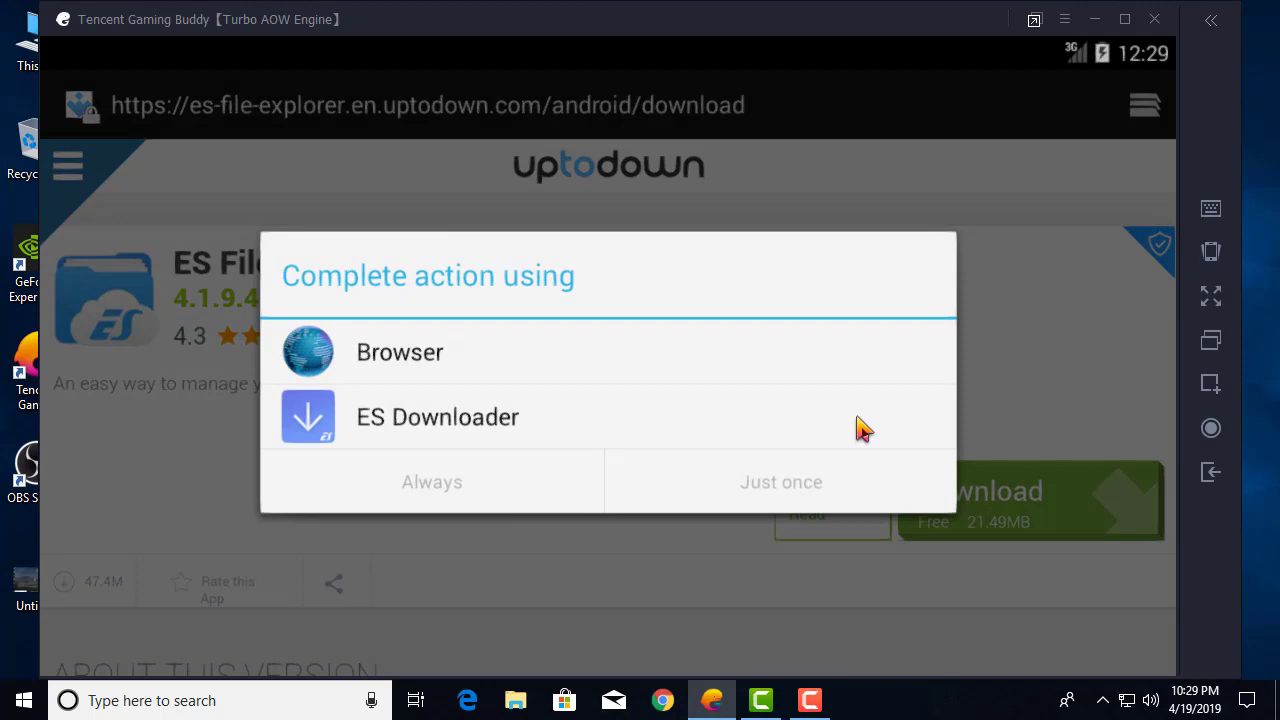
{"action": "left_click", "coordinate": [1205, 477]}
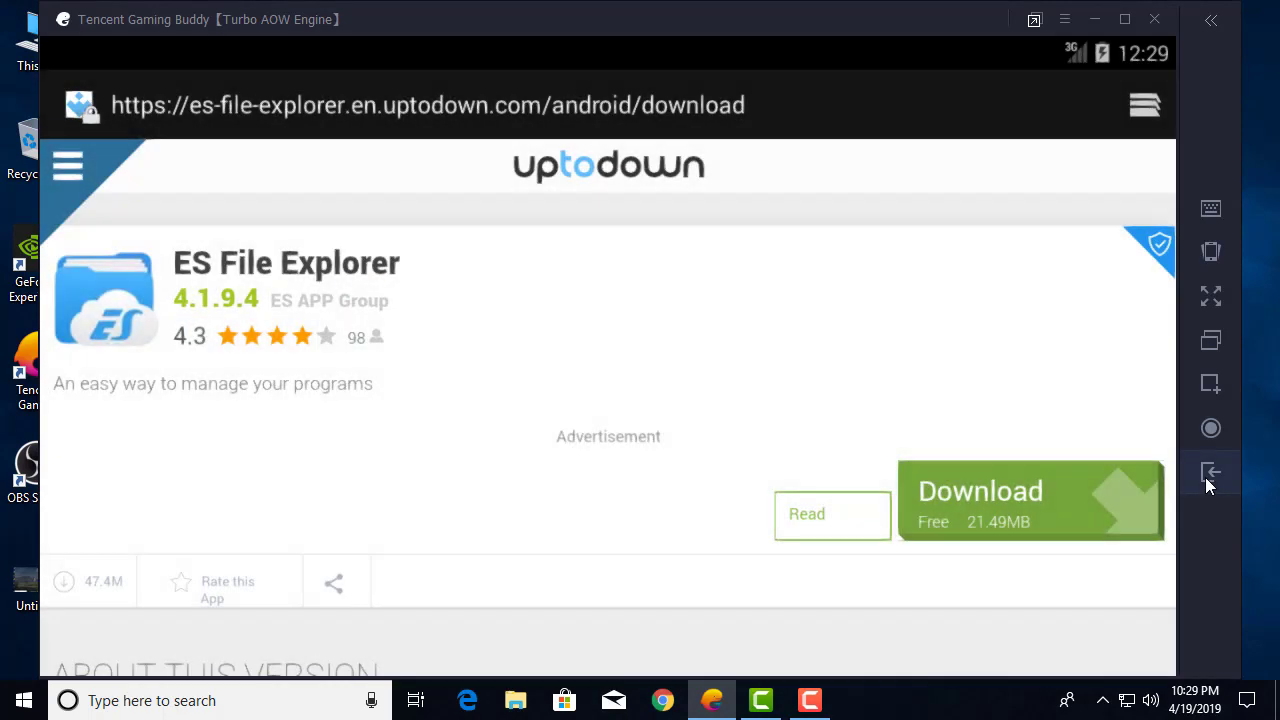
{"action": "left_click", "coordinate": [1206, 477]}
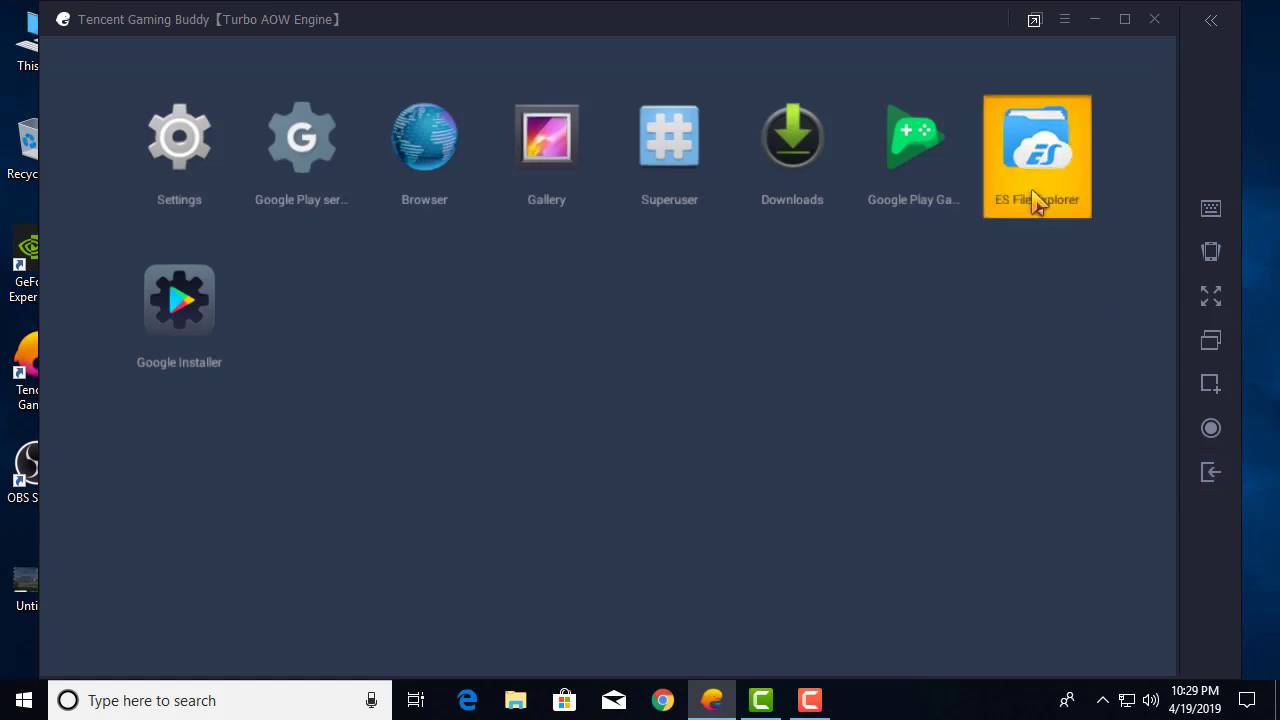
In ES File Explorer, open /data/share1 and install PUBG MOBILE.apk, accepting its permissions
{"action": "left_click", "coordinate": [1037, 150]}
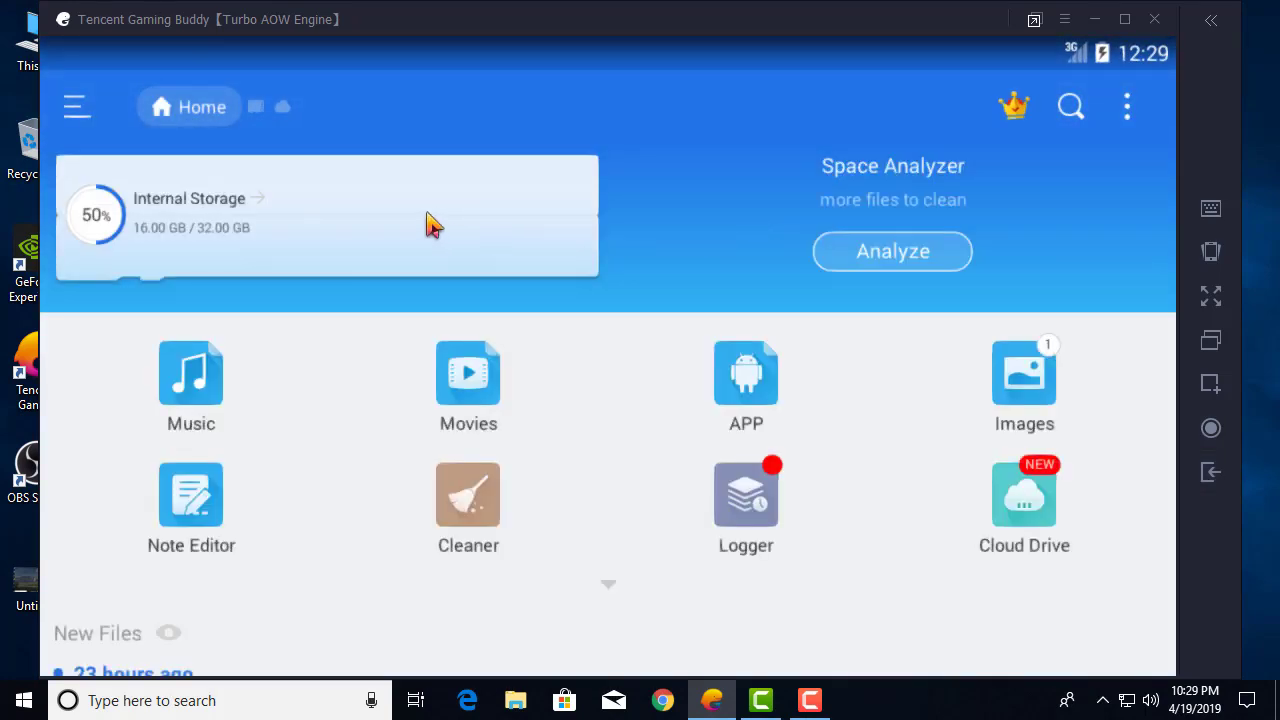
{"action": "left_click", "coordinate": [340, 227]}
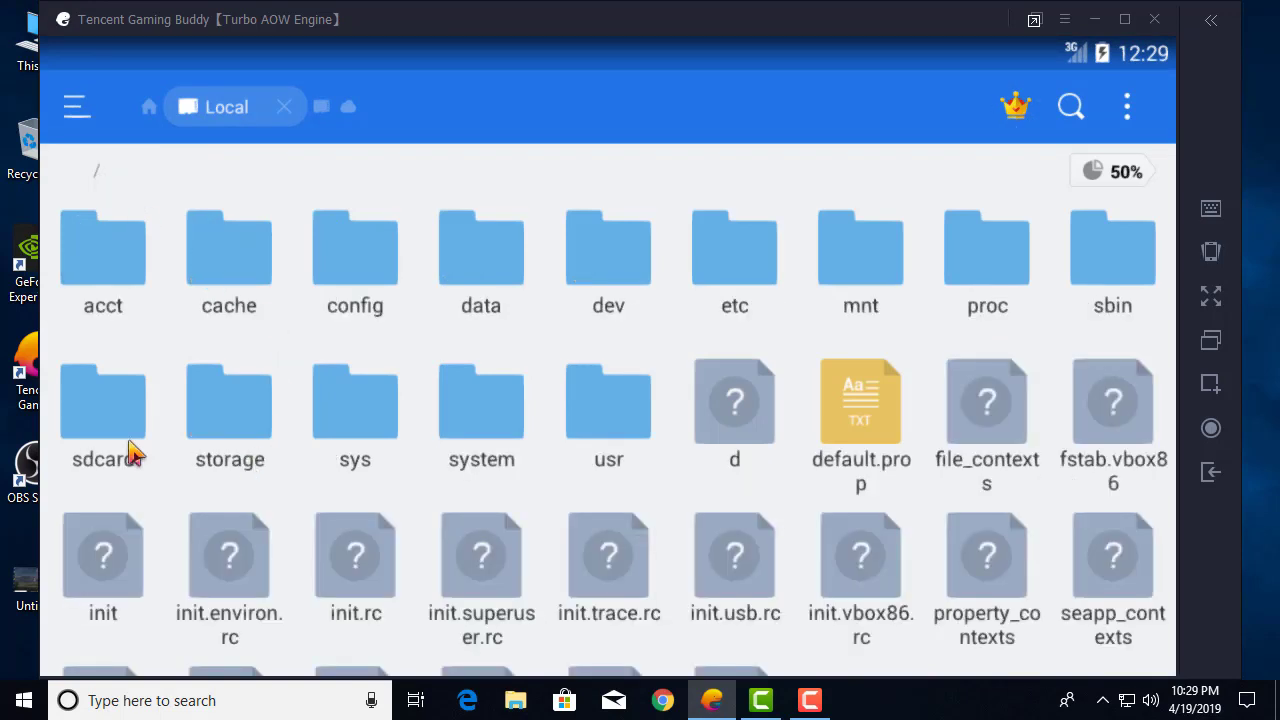
{"action": "left_click", "coordinate": [474, 271]}
{"action": "left_click", "coordinate": [125, 550]}
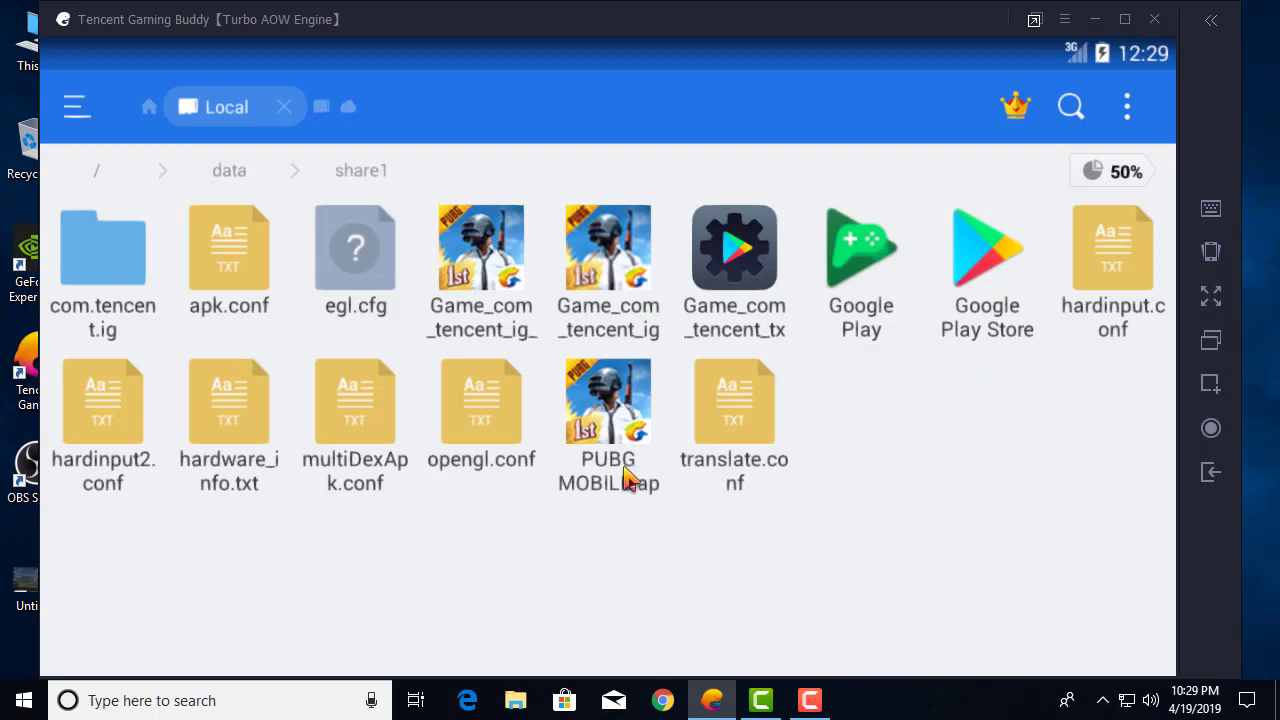
{"action": "left_click", "coordinate": [614, 460]}
{"action": "left_click", "coordinate": [824, 562]}
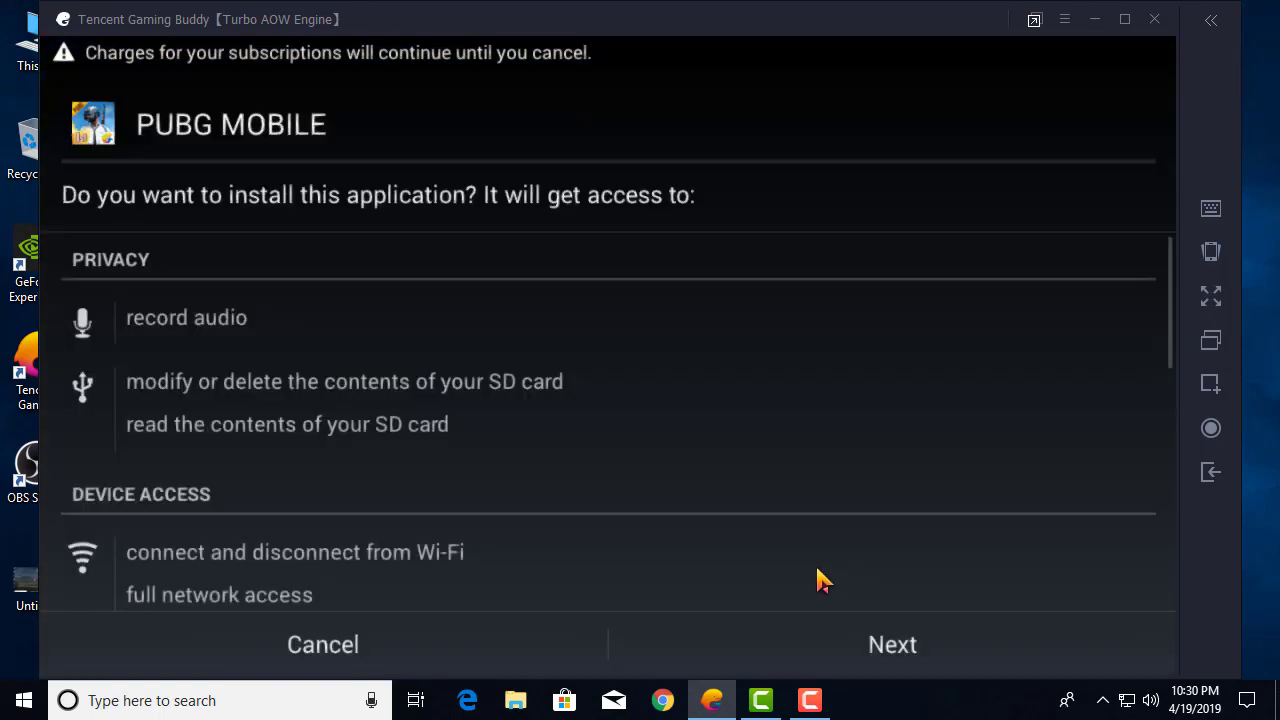
{"action": "scroll", "coordinate": [820, 578], "scroll_direction": "down", "scroll_amount": 6}
{"action": "left_click", "coordinate": [906, 660]}
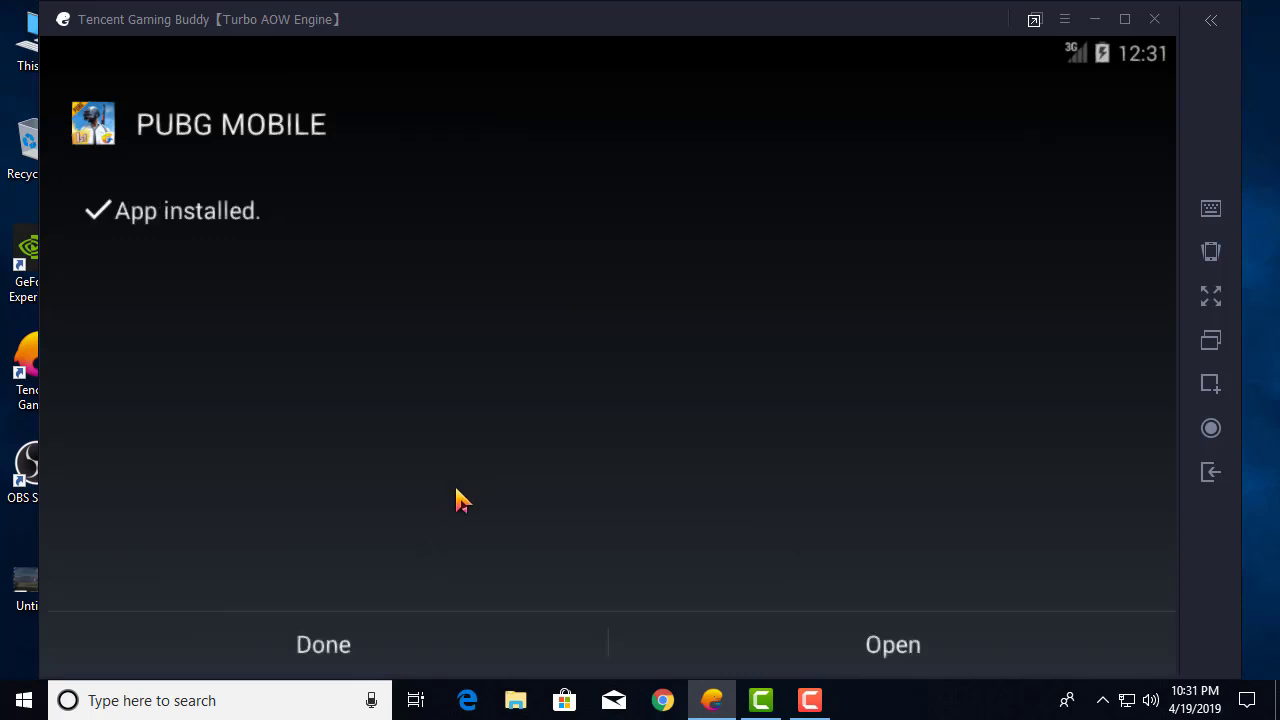
Close the installer and copy the com.tencent.ig folder from share1
{"action": "left_click", "coordinate": [375, 648]}
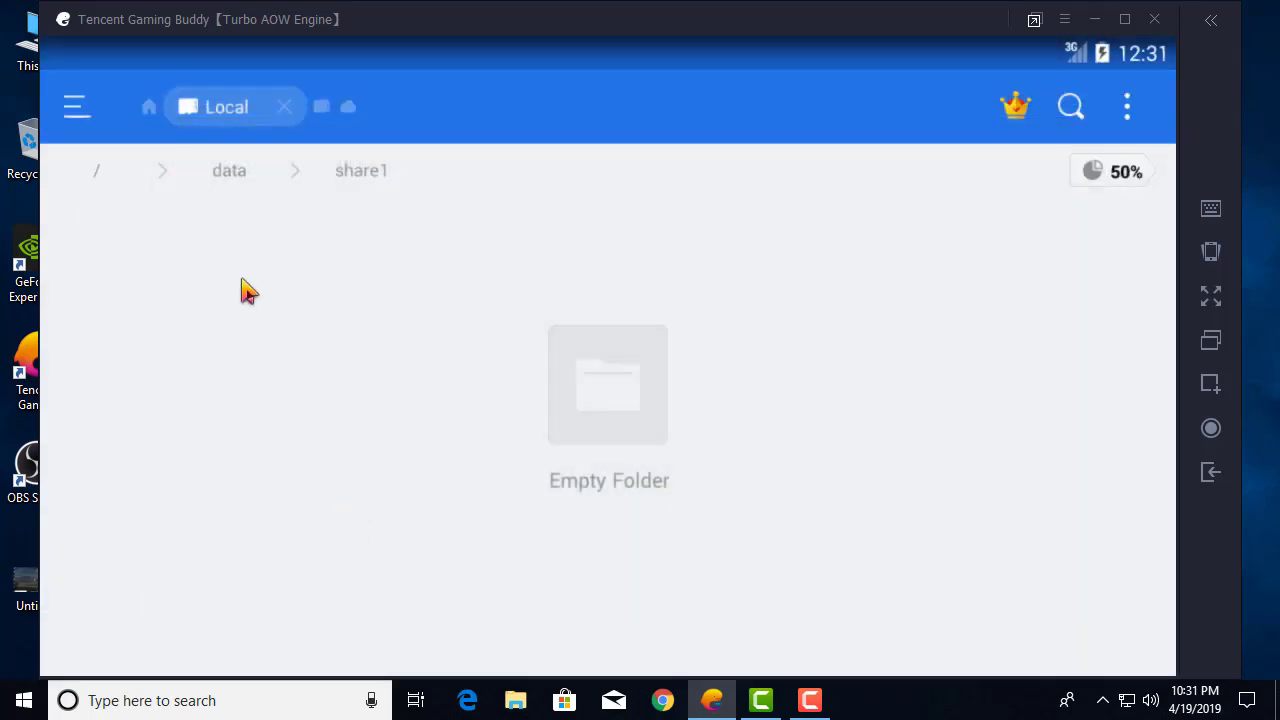
{"action": "left_click", "coordinate": [1217, 462]}
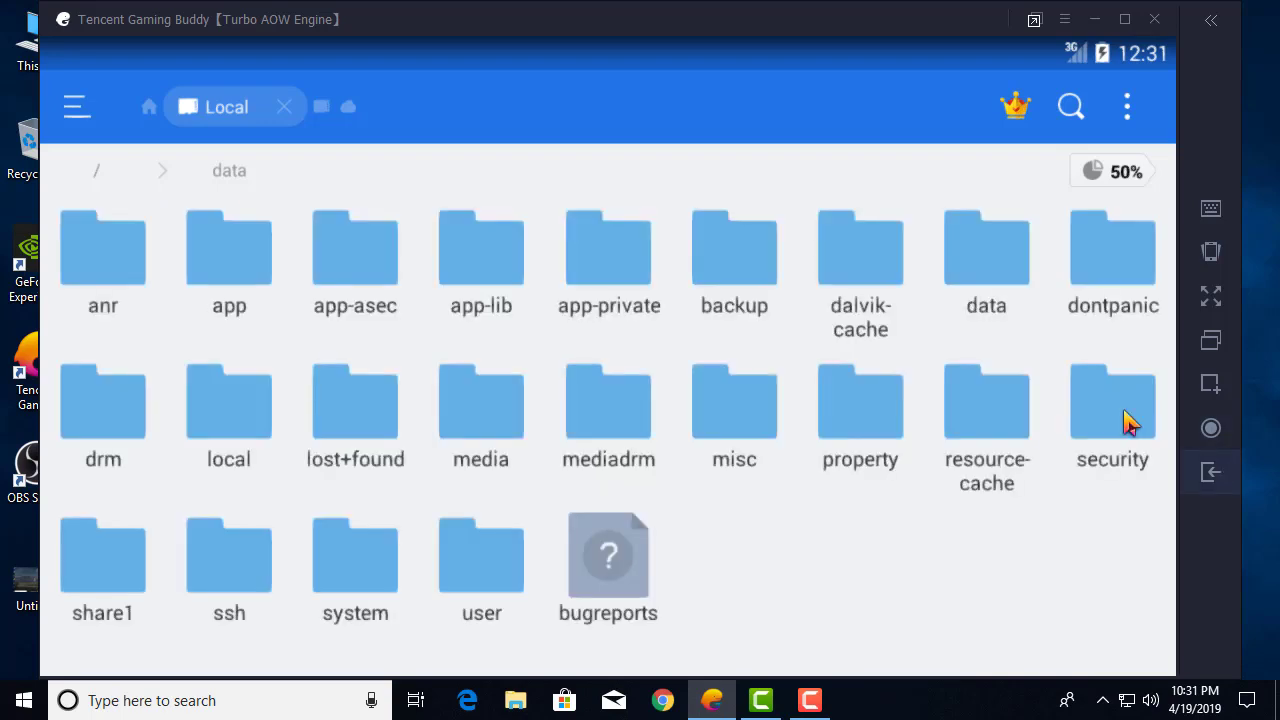
{"action": "left_click", "coordinate": [118, 592]}
{"action": "left_click", "coordinate": [125, 245]}
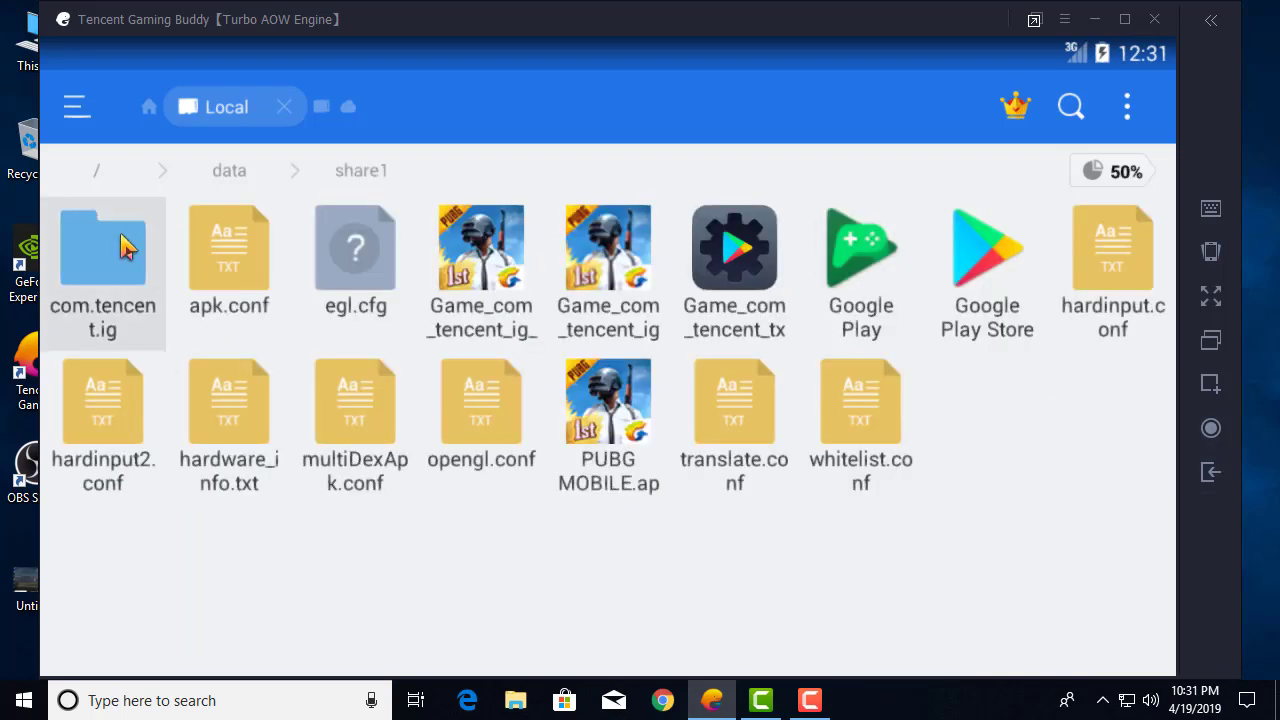
{"action": "left_click", "coordinate": [157, 645]}
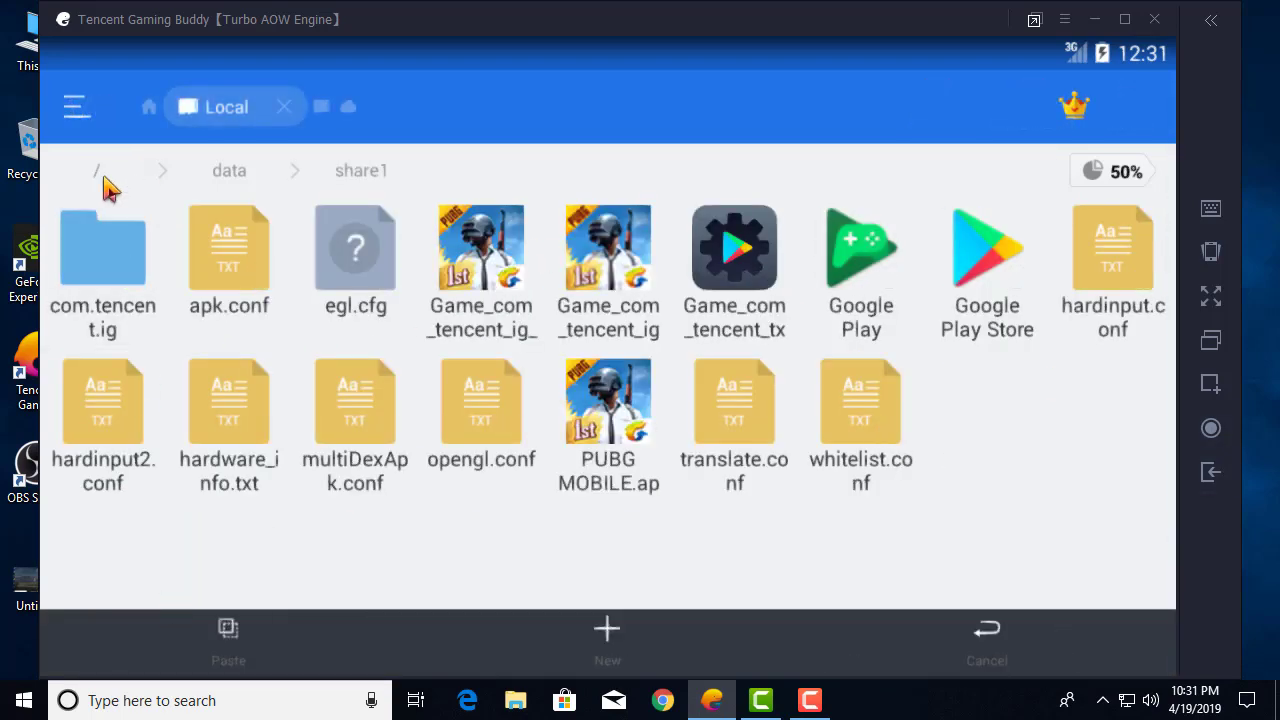
Paste the folder into /sdcard/Android/obb, retrying the failed copy, then launch PUBG MOBILE
{"action": "left_click", "coordinate": [100, 174]}
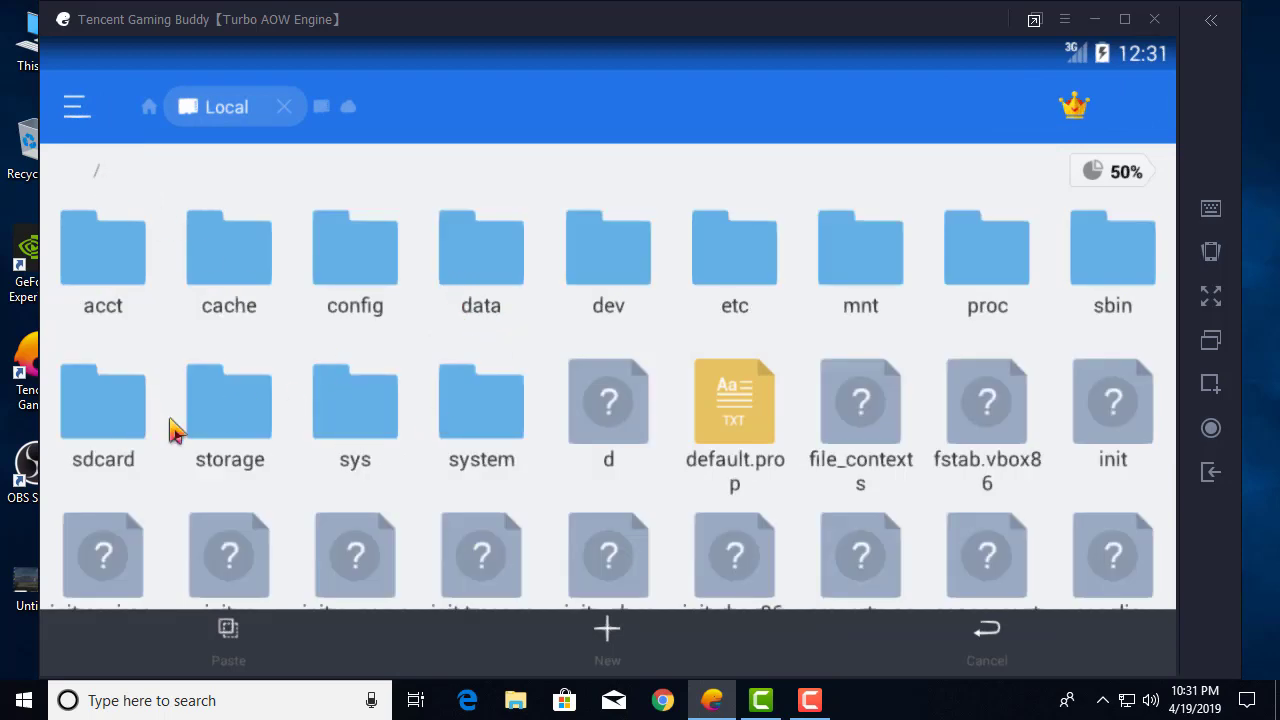
{"action": "left_click", "coordinate": [115, 422]}
{"action": "left_click", "coordinate": [265, 287]}
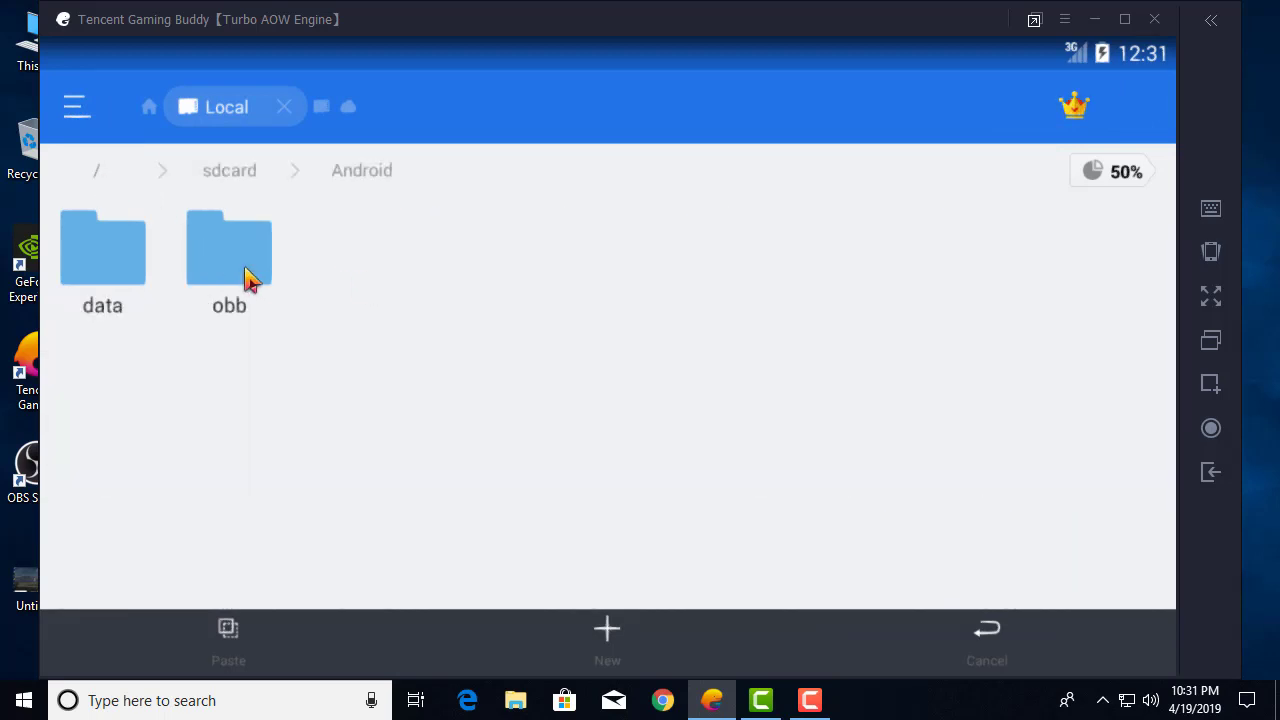
{"action": "left_click", "coordinate": [243, 277]}
{"action": "left_click", "coordinate": [240, 638]}
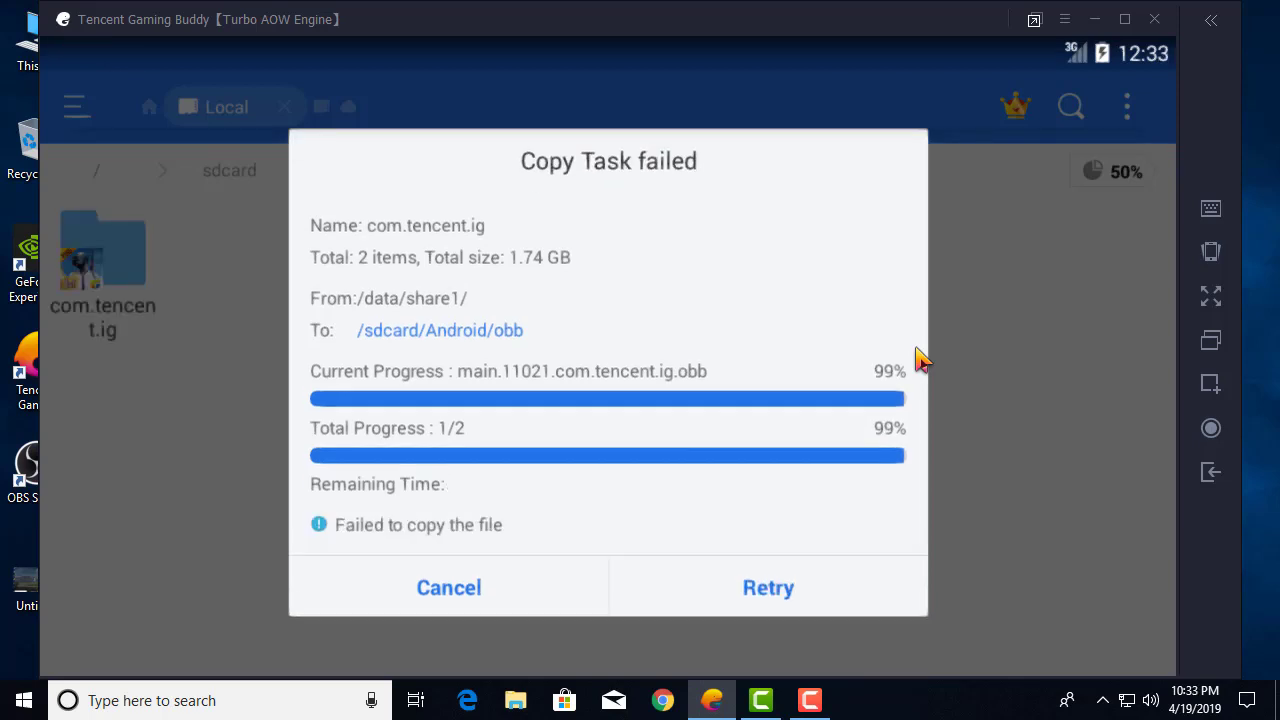
{"action": "left_click", "coordinate": [709, 586]}
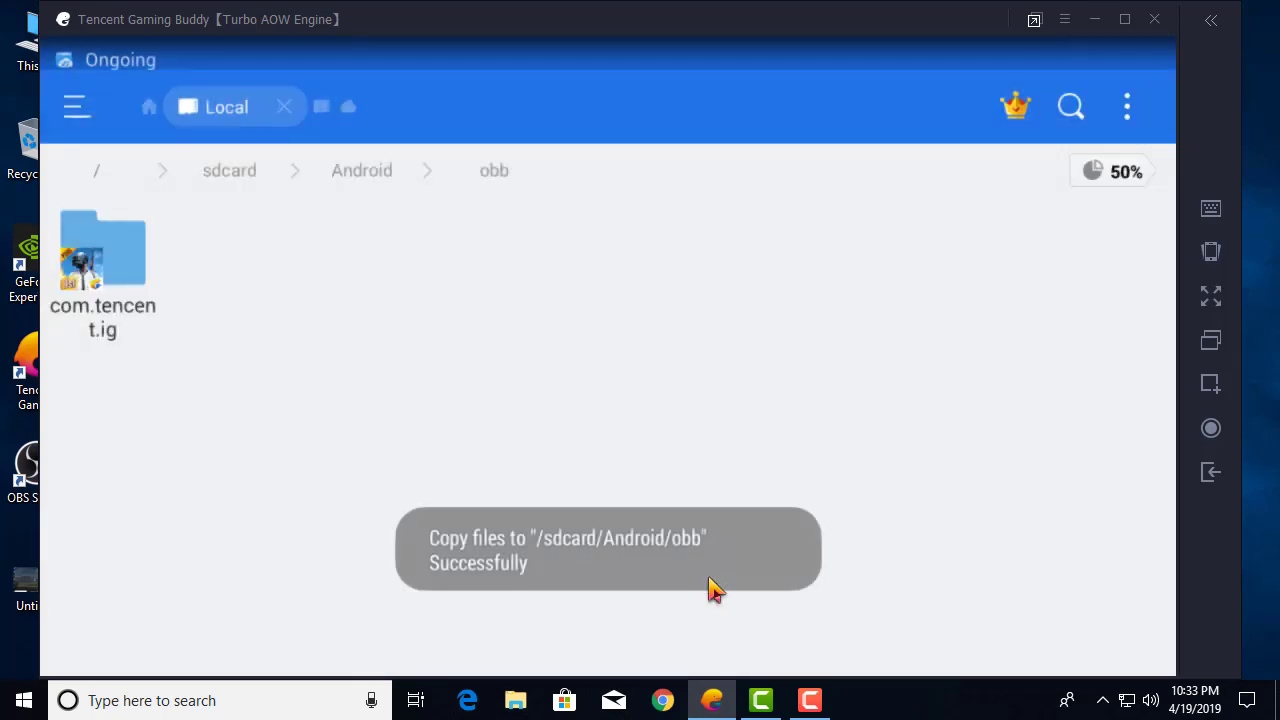
{"action": "left_click", "coordinate": [1206, 487]}
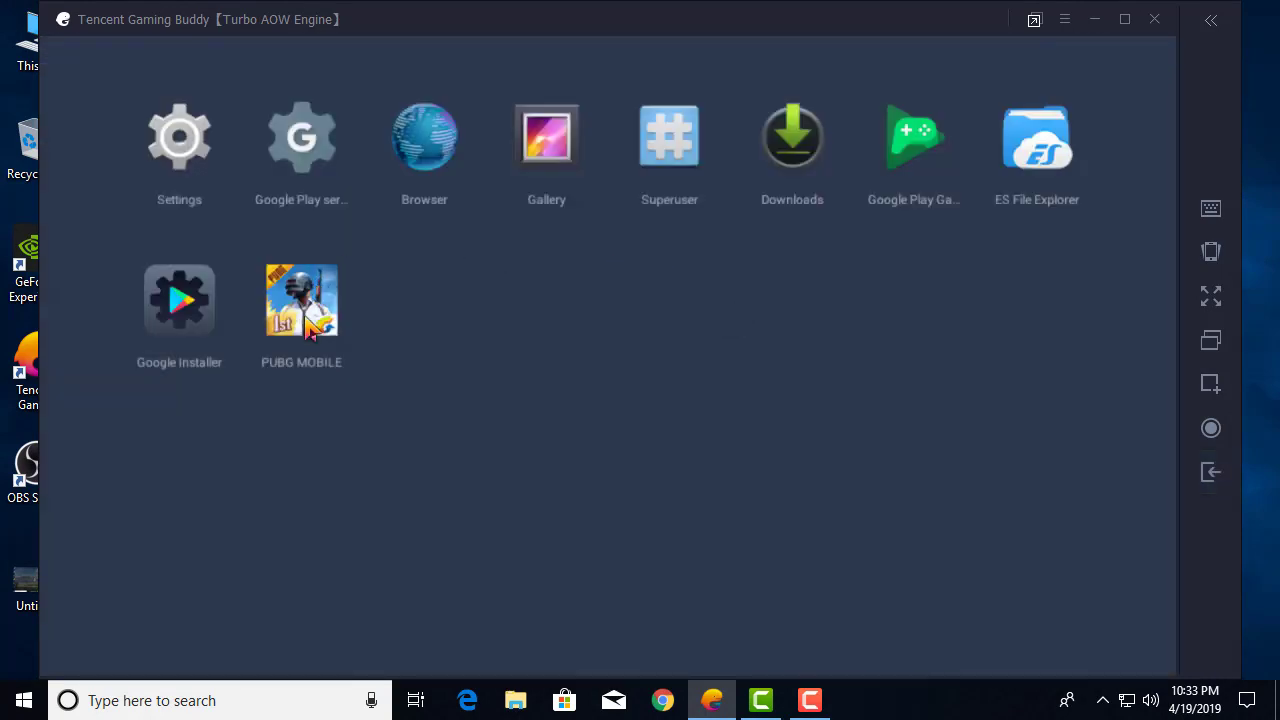
{"action": "left_click", "coordinate": [305, 310]}
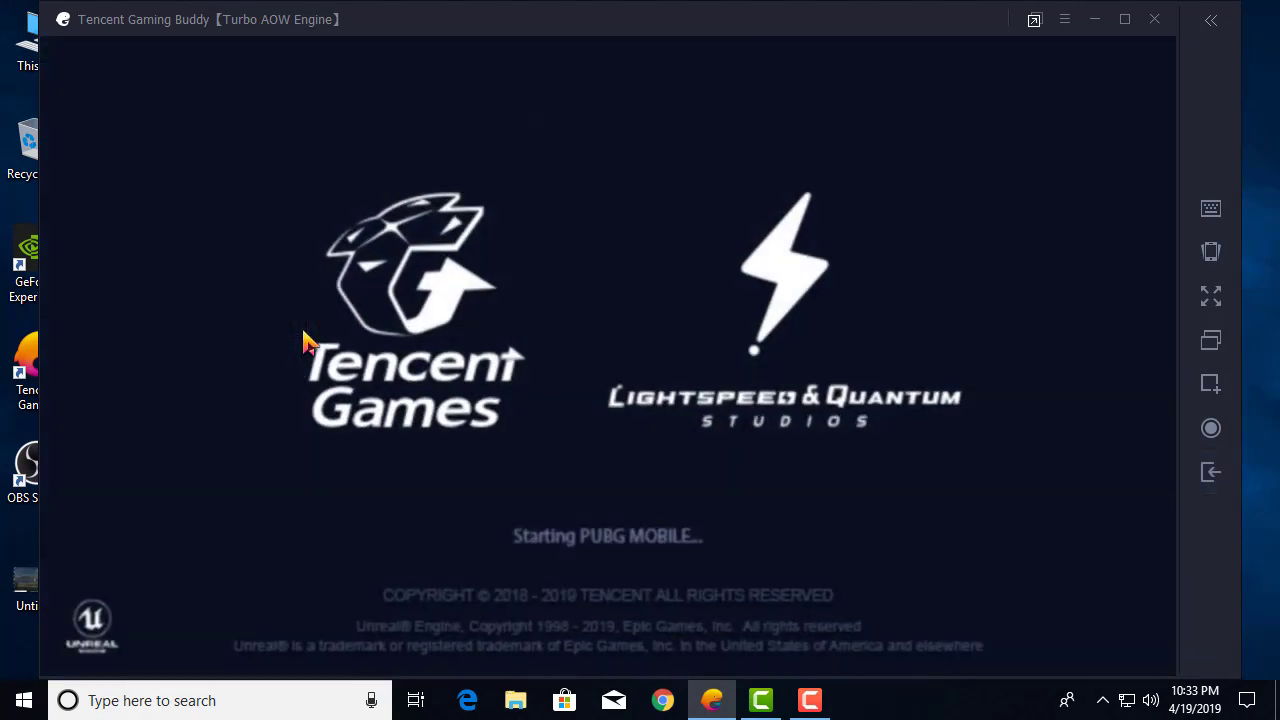